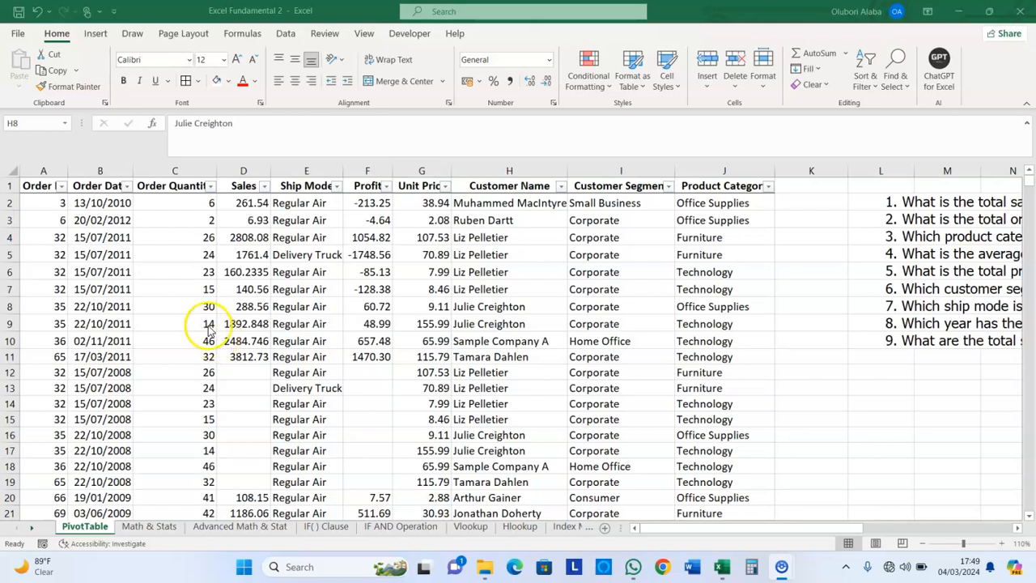
Examine the column headers of the orders dataset, including Order ID, Order Quantity, Sales and Ship Mode.
left_click(93, 34)
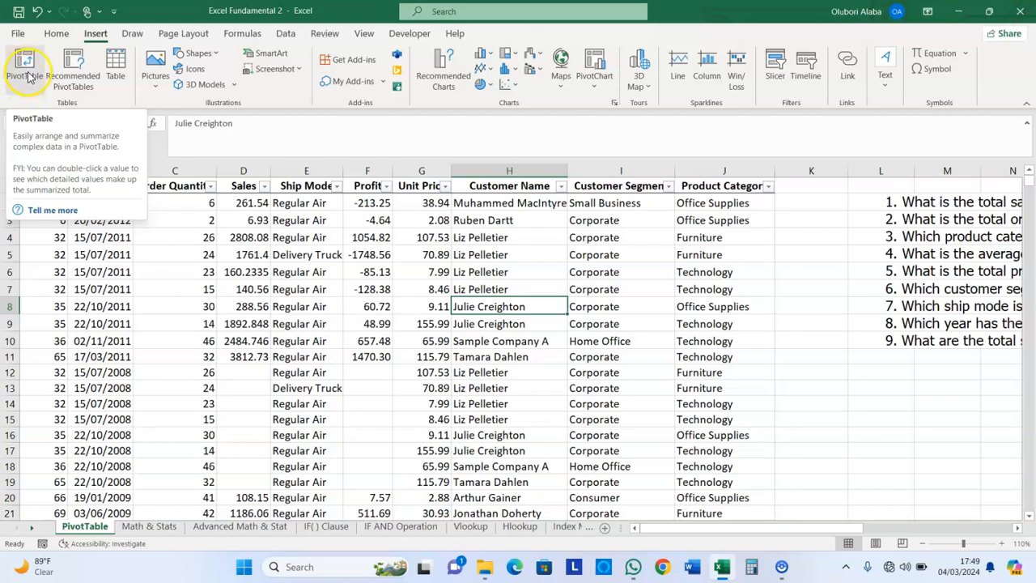
left_click(170, 237)
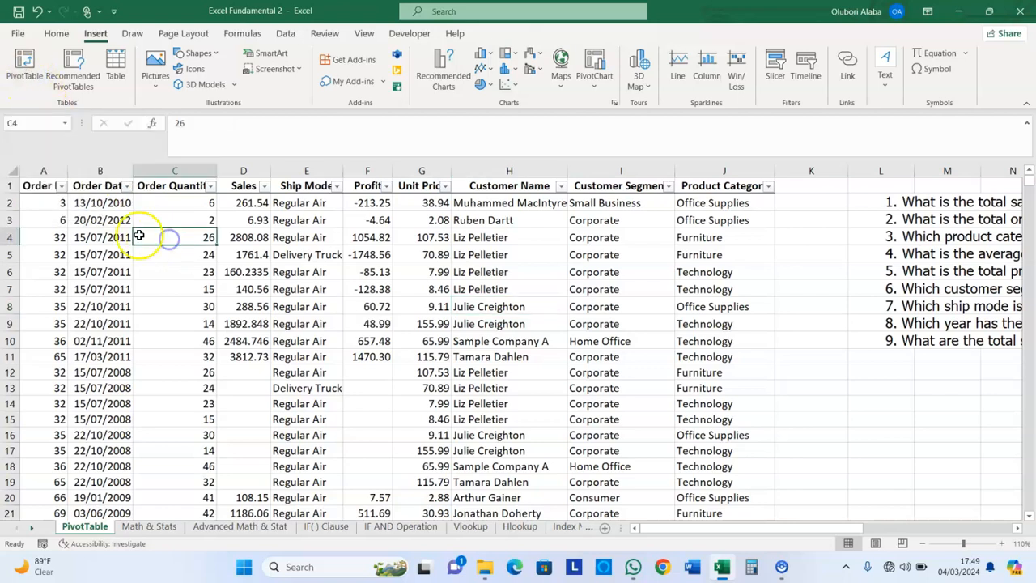
left_click(43, 186)
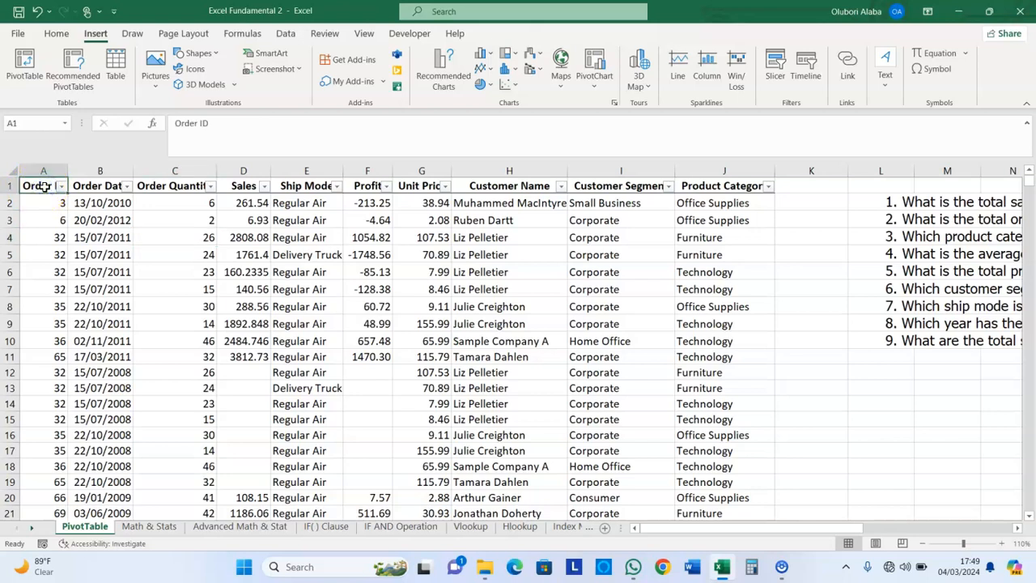
left_click(164, 193)
left_click(235, 188)
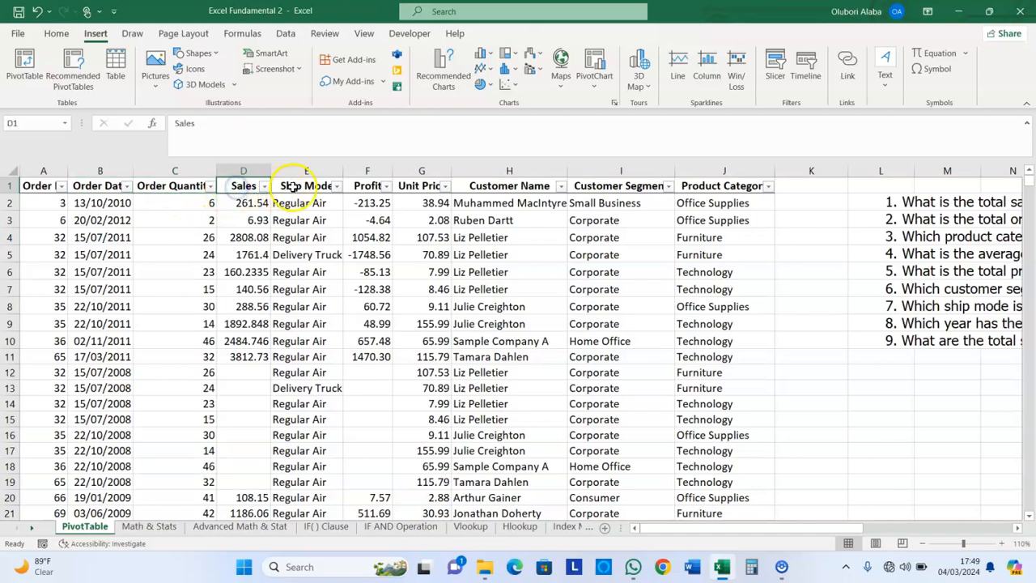
left_click(293, 188)
left_click(386, 186)
left_click(409, 186)
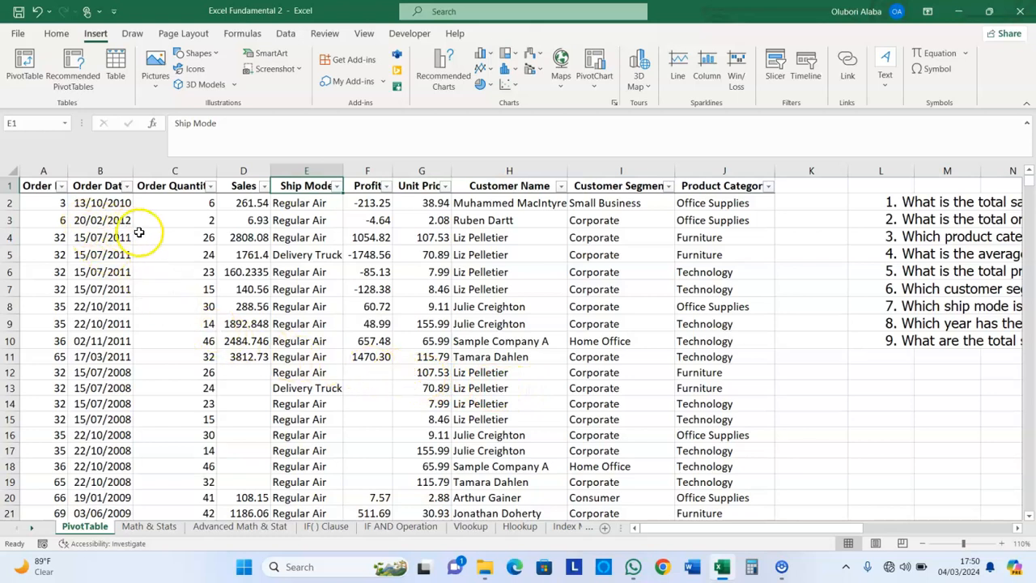
Select the Order ID column down to its last filled row to check how far the dataset extends.
left_click(49, 191)
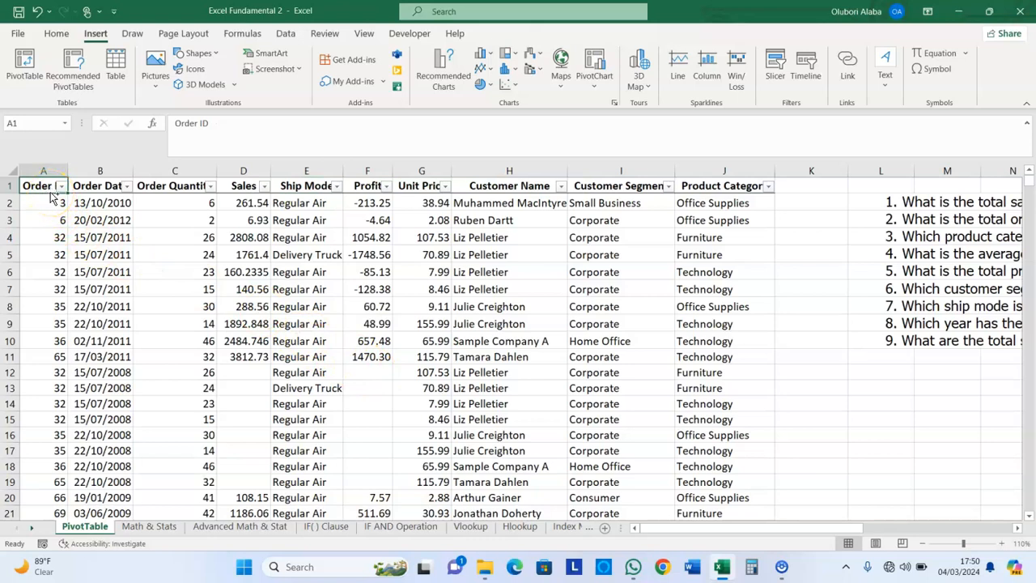
key("ctrl+shift+Down")
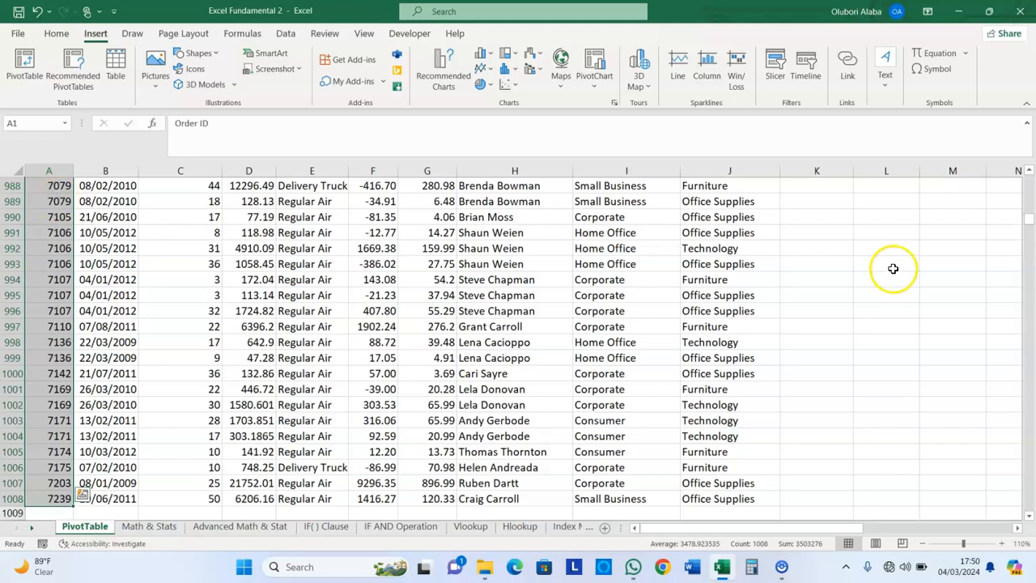
scroll(1021, 186, "down", 1)
left_click_drag(1021, 186, 1019, 173)
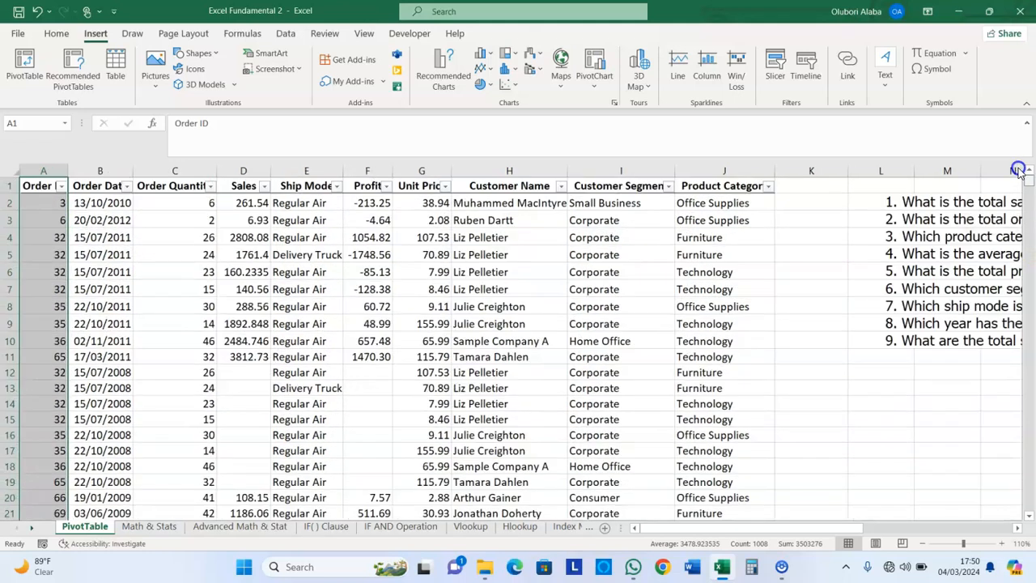
left_click(322, 322)
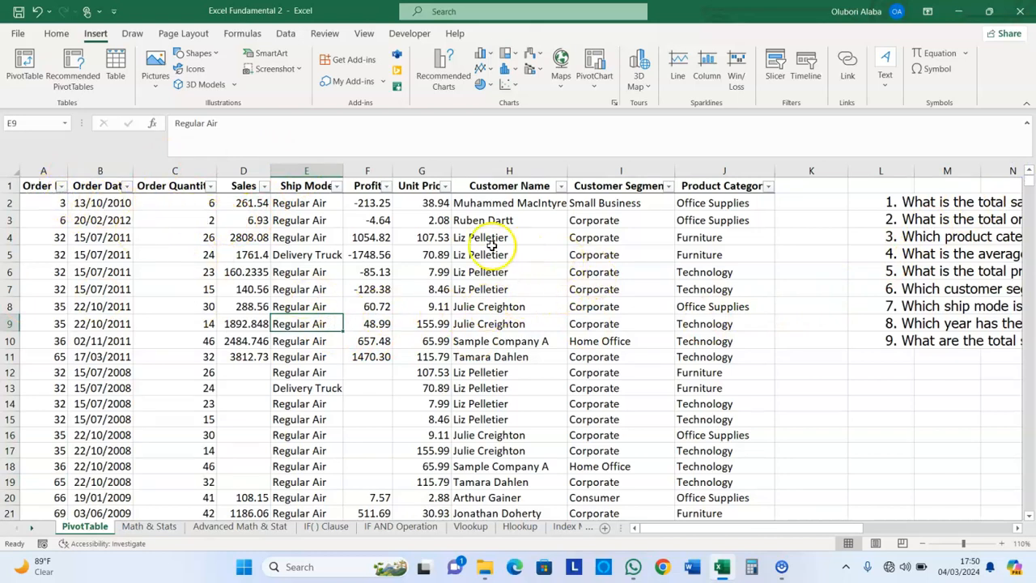
Examine the full list of analysis questions written beside the orders dataset.
left_click(1017, 527)
left_click(1017, 527)
left_click(1017, 527)
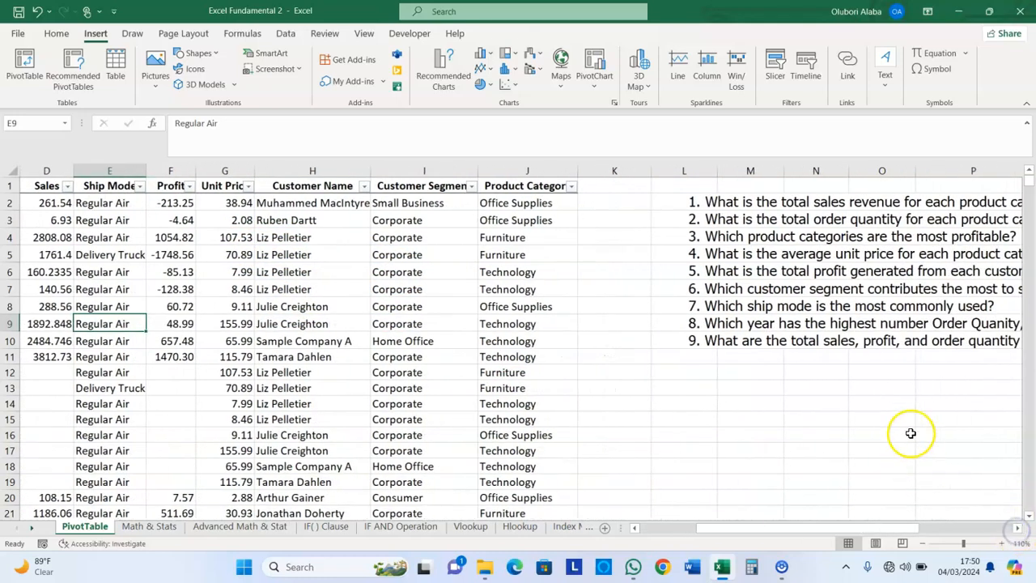
left_click(1017, 530)
left_click(1017, 530)
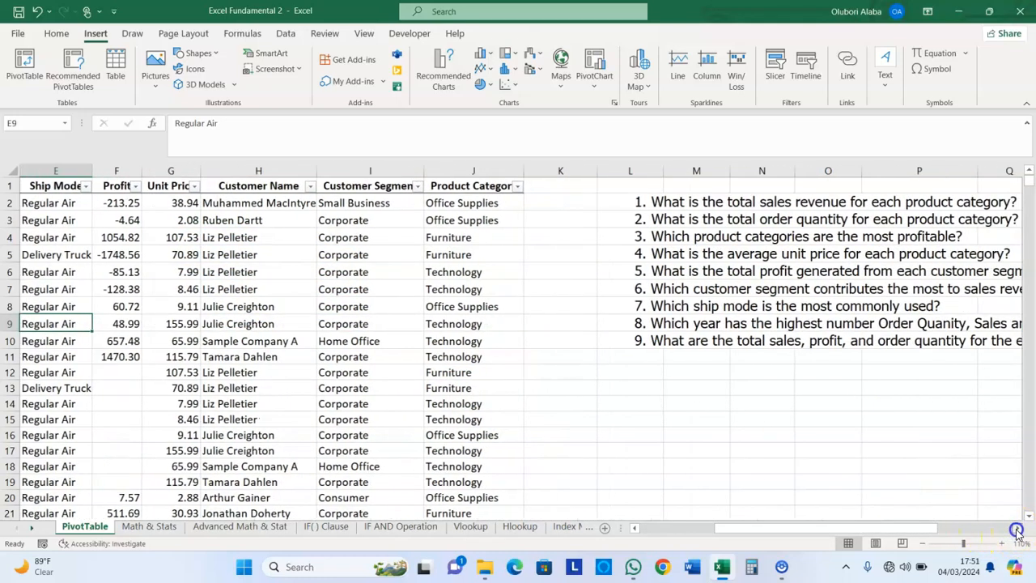
left_click(1017, 530)
left_click(1017, 530)
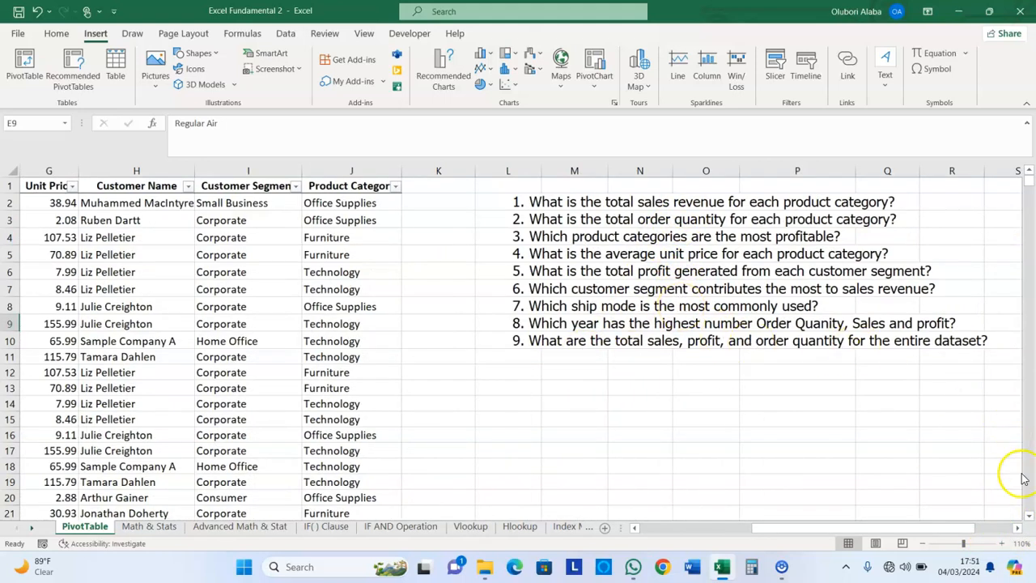
left_click(1028, 515)
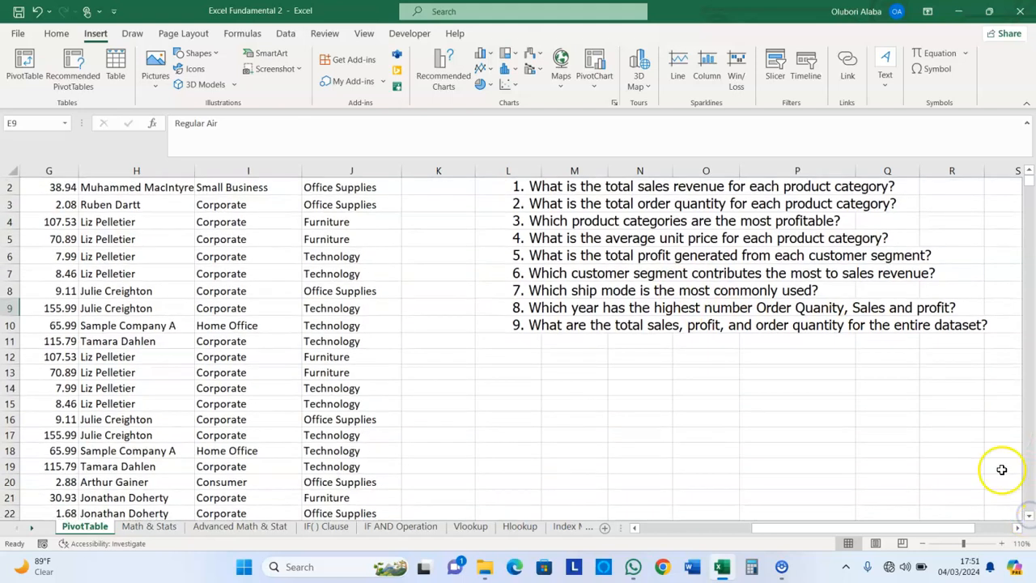
left_click(1016, 530)
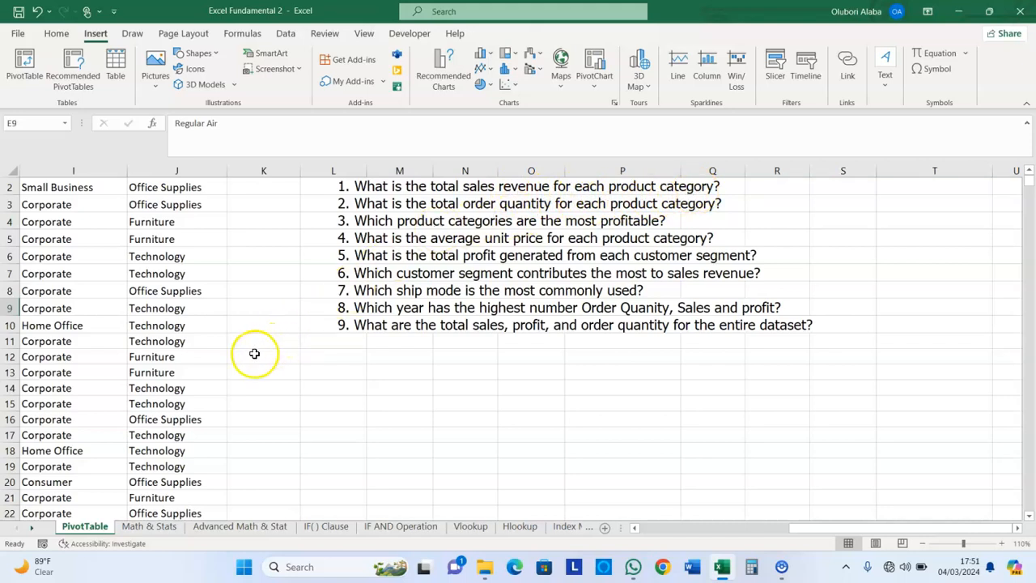
Insert a PivotTable from the range A1:J1008, placed on the existing worksheet at cell K12.
left_click(254, 353)
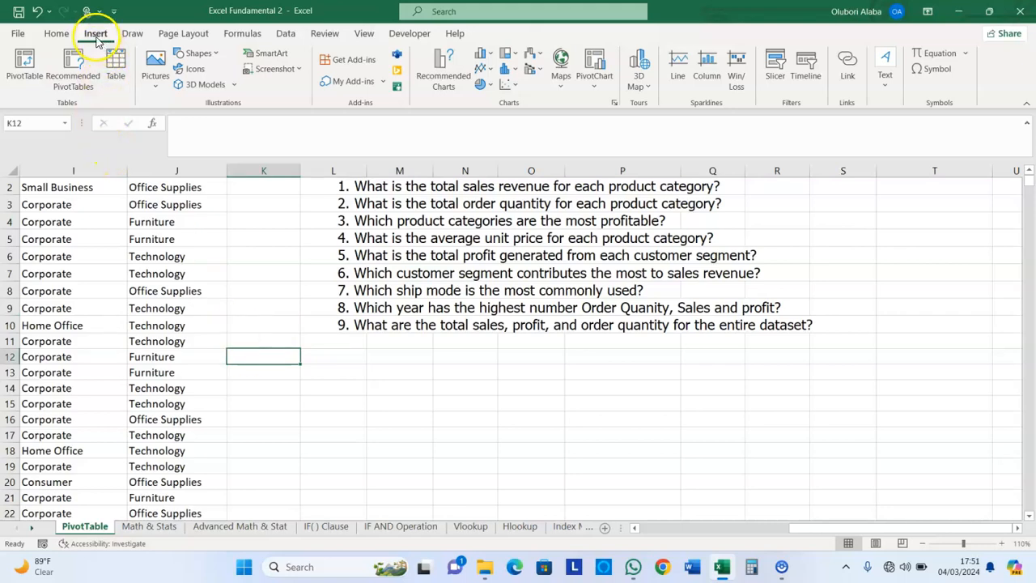
left_click(24, 65)
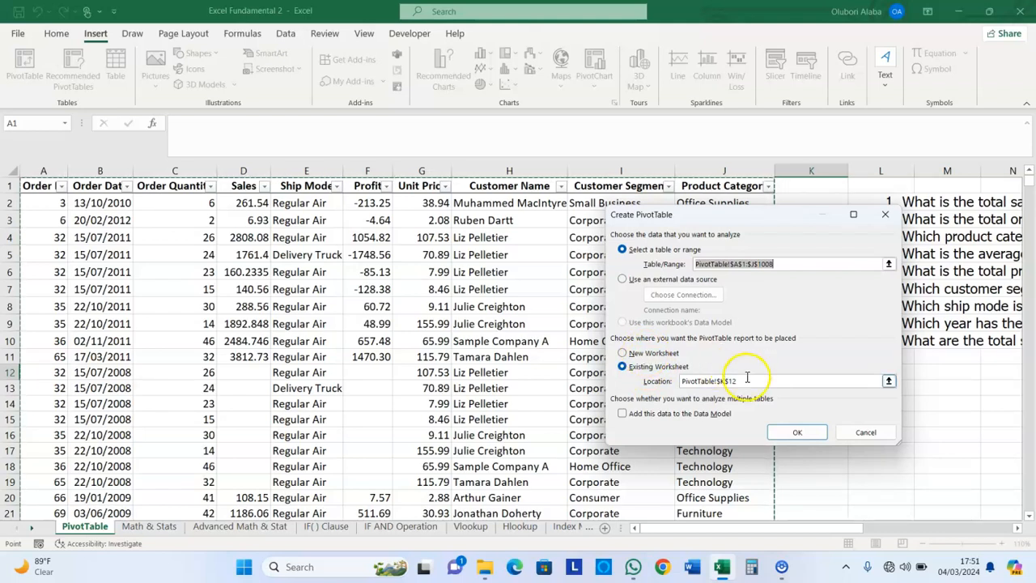
left_click(789, 433)
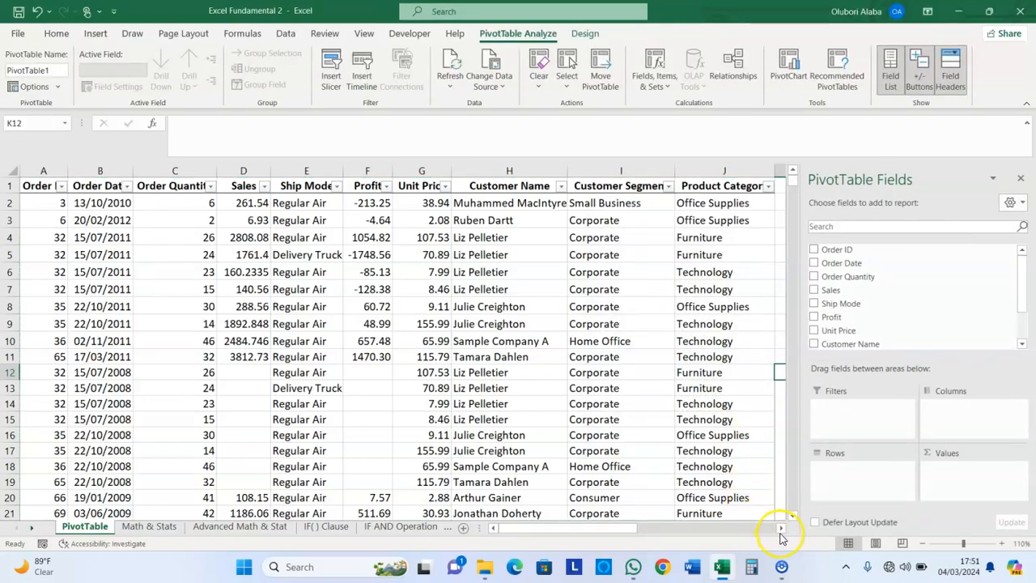
Add Product Category as the PivotTable's rows and the sum of Sales as its values.
scroll(782, 534, "right", 5)
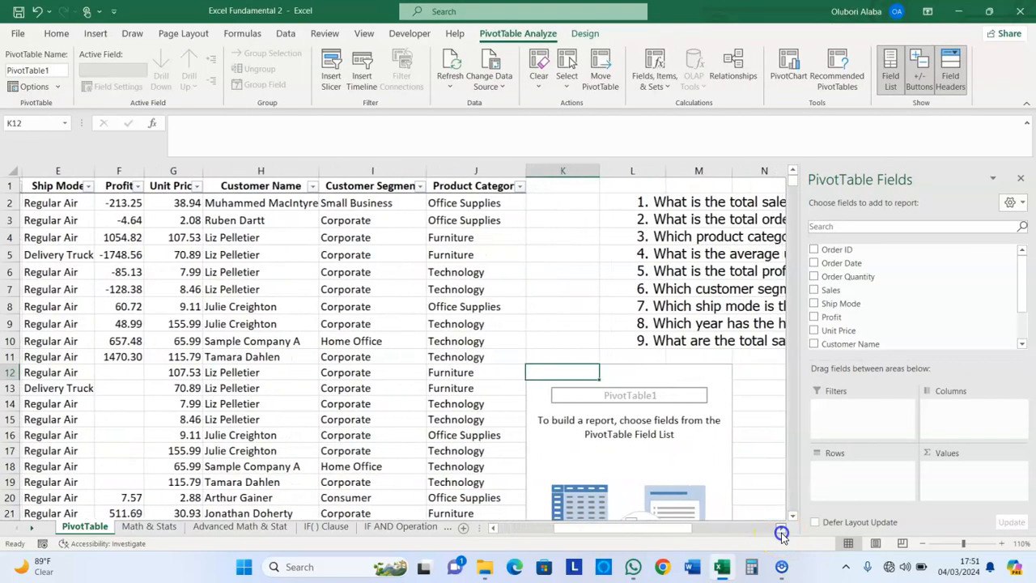
scroll(782, 534, "right", 4)
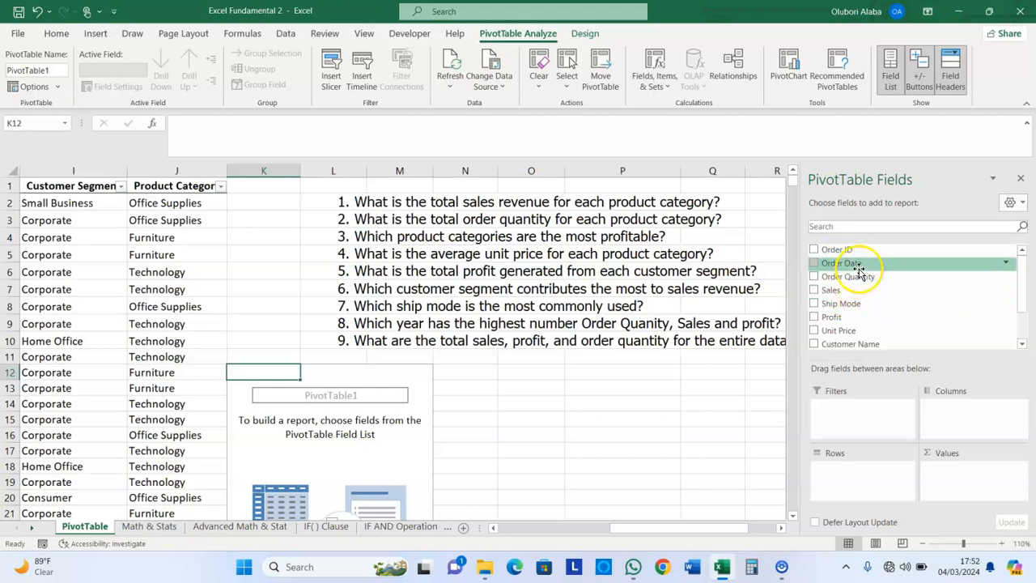
left_click(1024, 347)
left_click(1024, 347)
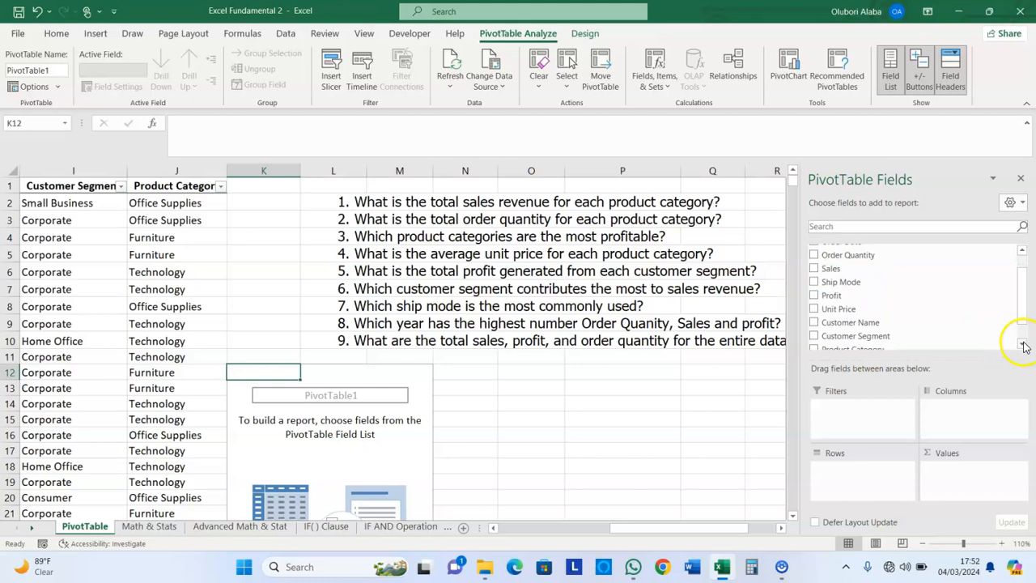
left_click(1024, 346)
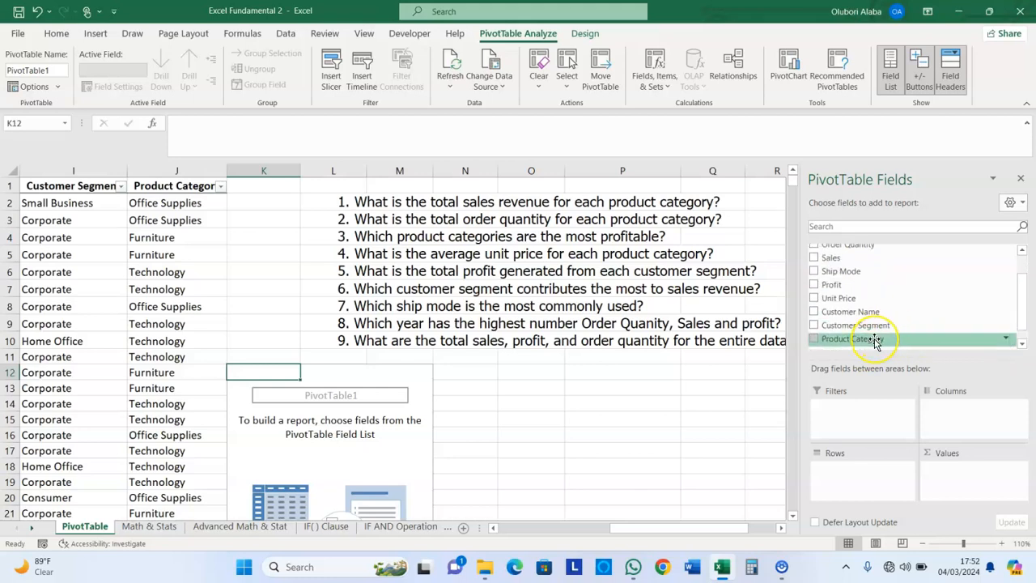
left_click_drag(873, 339, 856, 472)
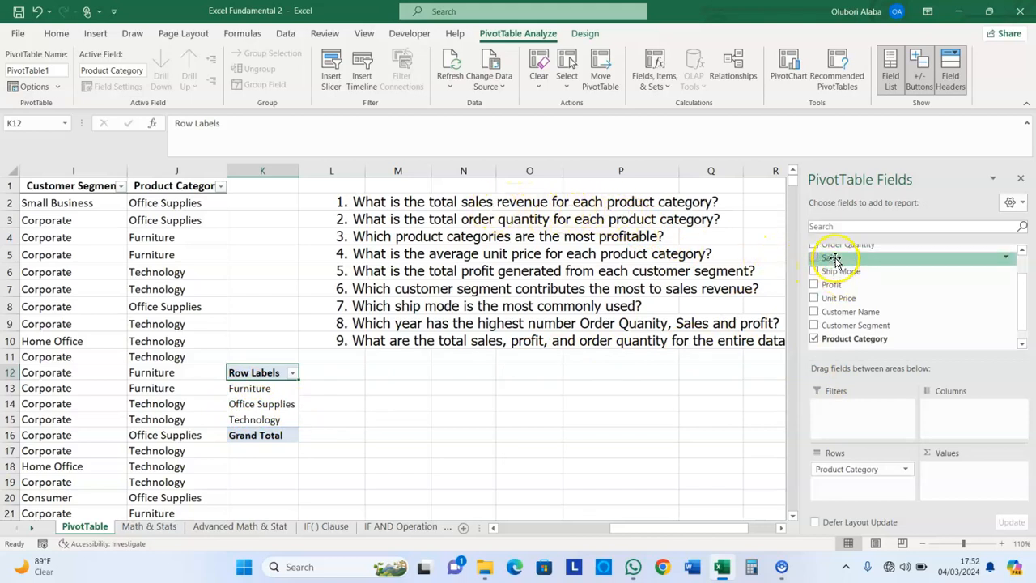
left_click_drag(834, 259, 957, 476)
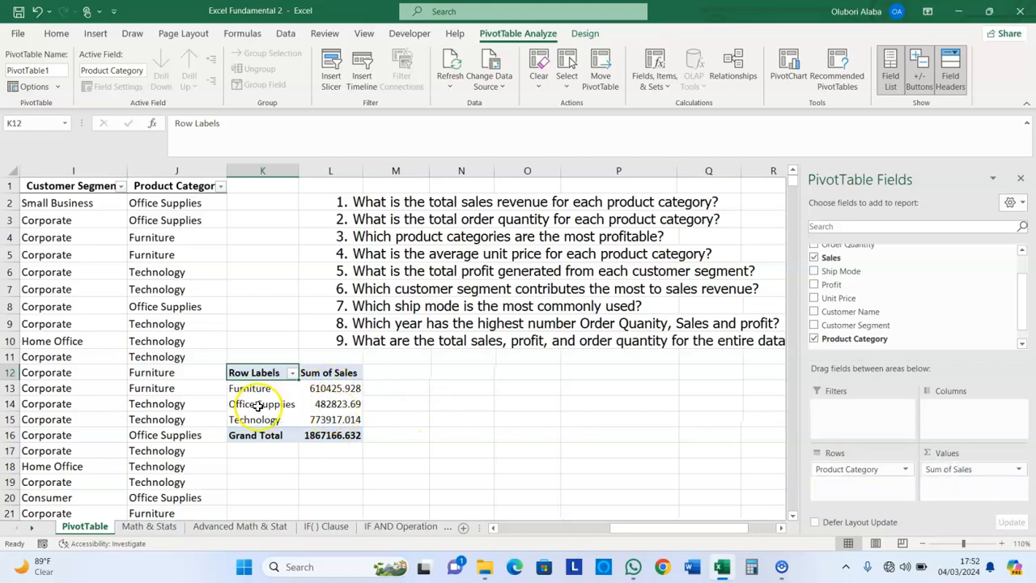
mouse_move(319, 390)
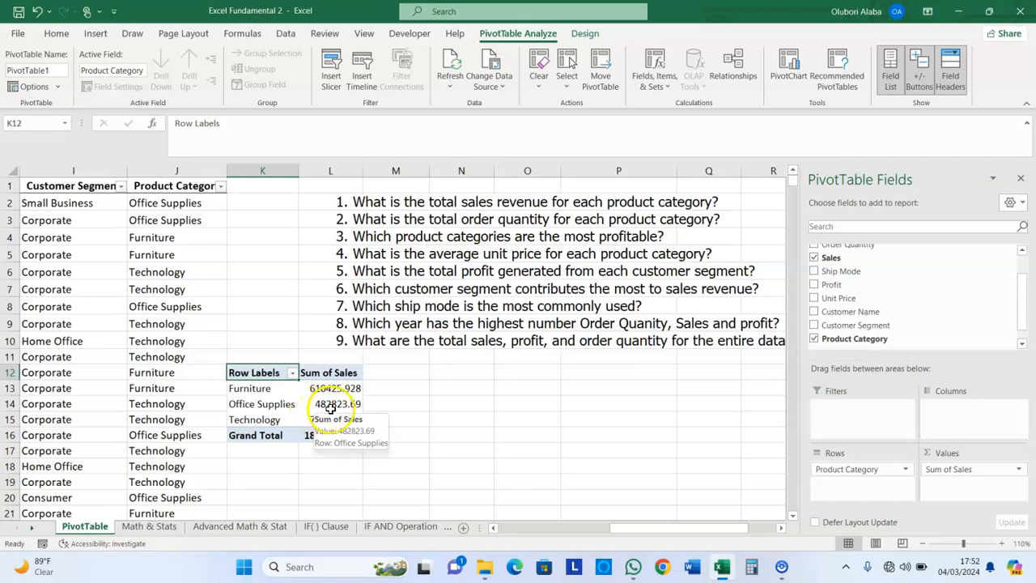
mouse_move(306, 429)
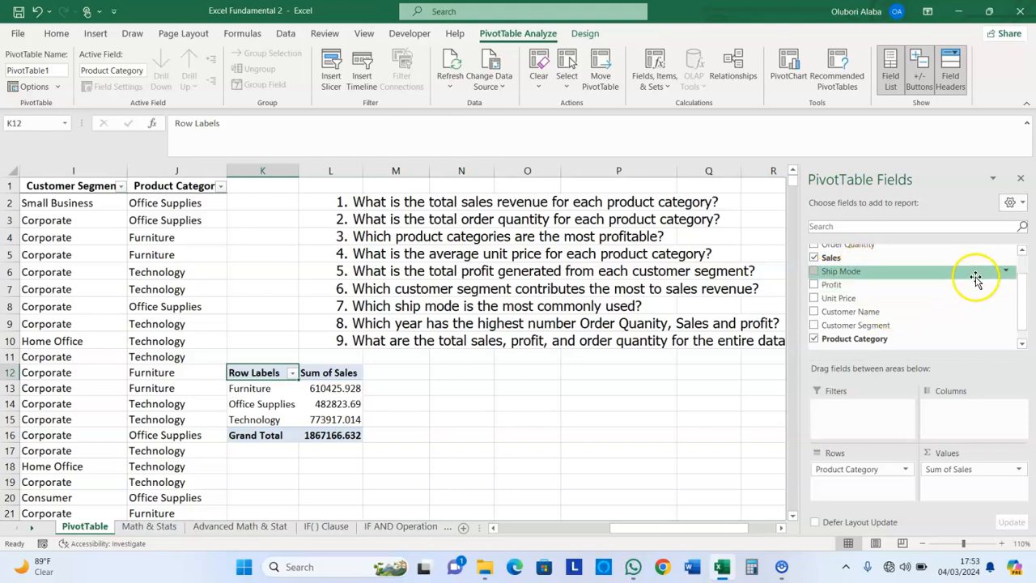
Add Order Quantity to the PivotTable's values, below the sum of Sales.
left_click(1022, 251)
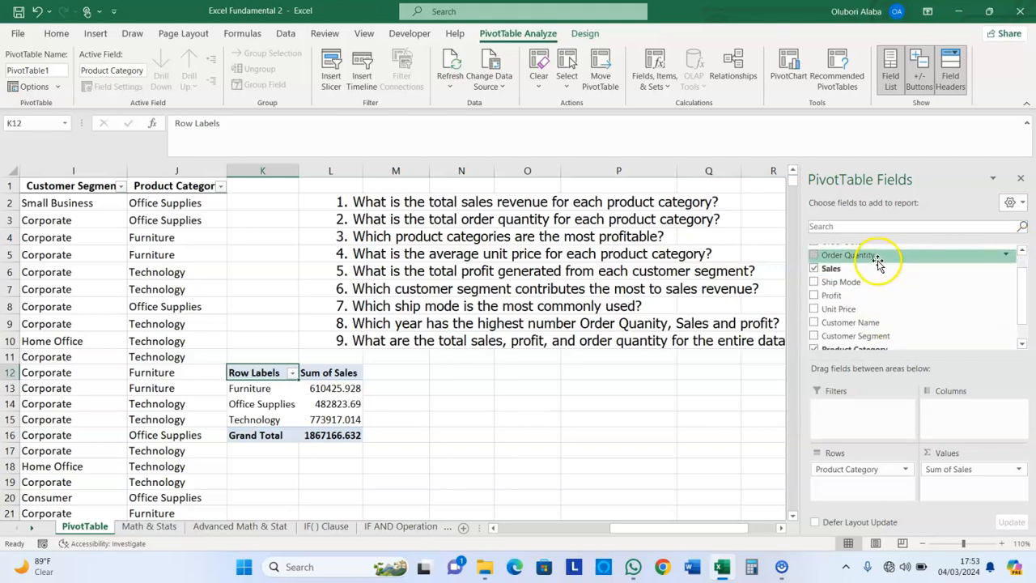
left_click_drag(875, 259, 928, 363)
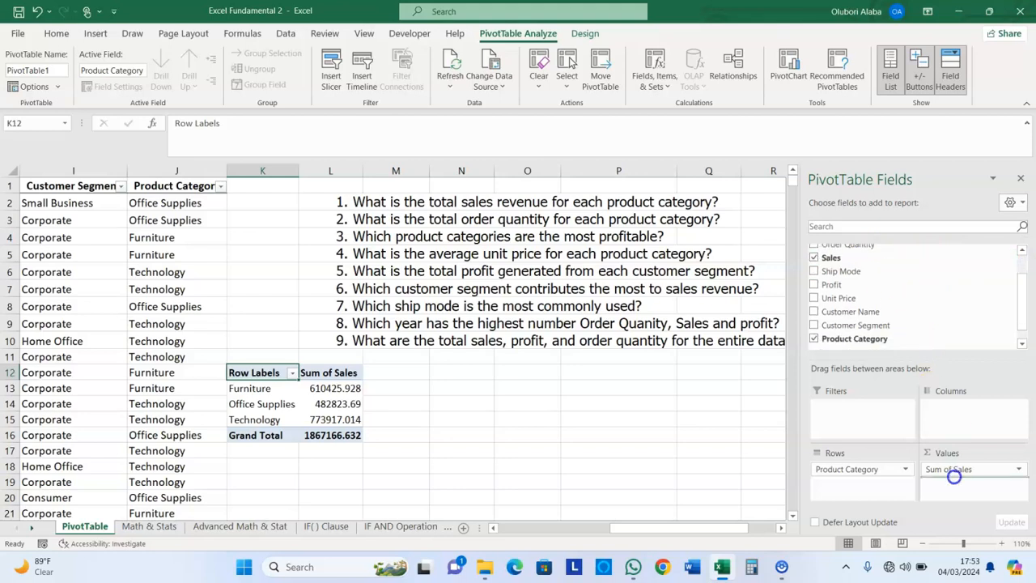
left_click_drag(953, 477, 954, 479)
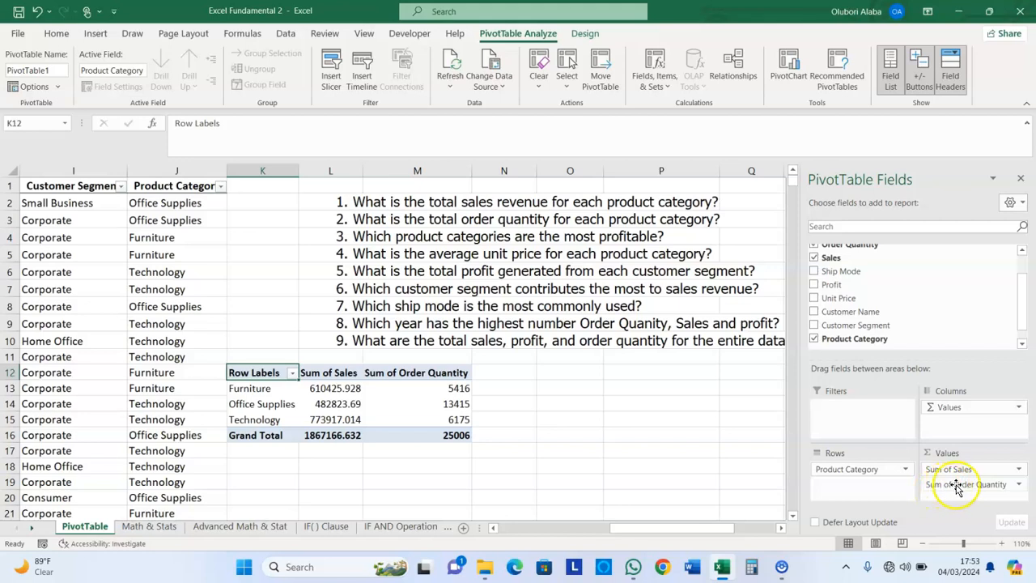
Change the Order Quantity value field to be summarized by Count.
left_click(1019, 484)
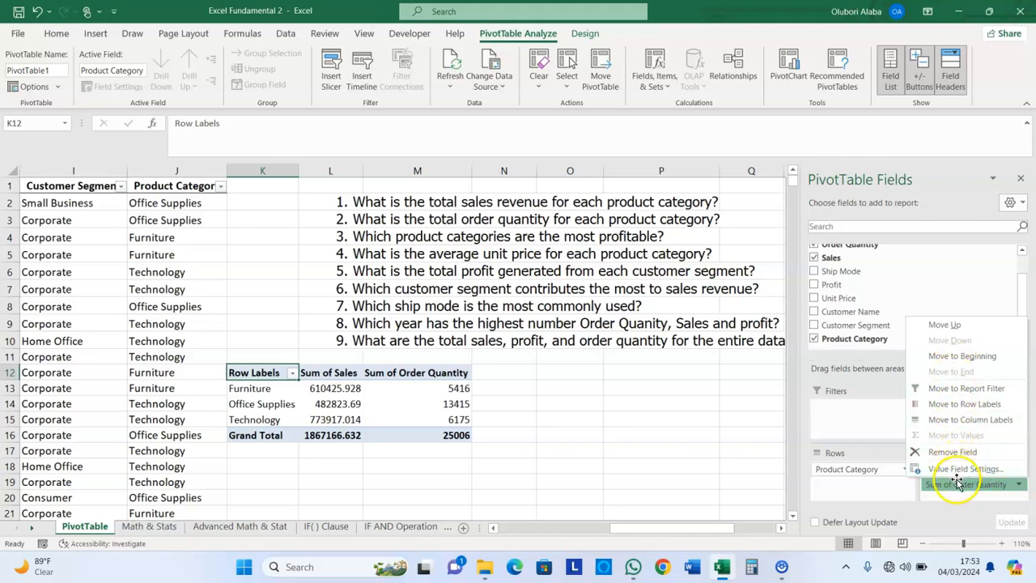
left_click(959, 472)
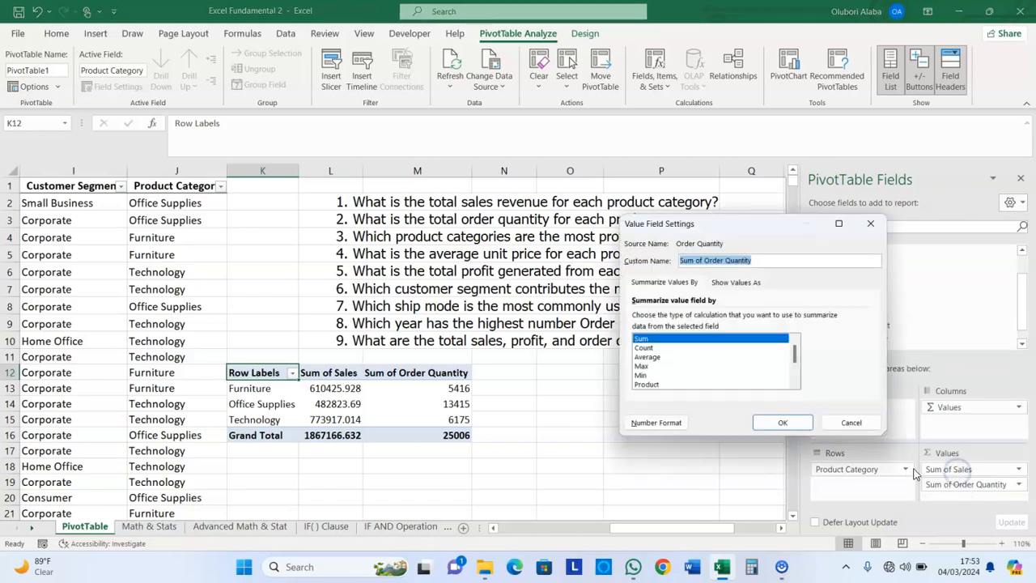
left_click(644, 349)
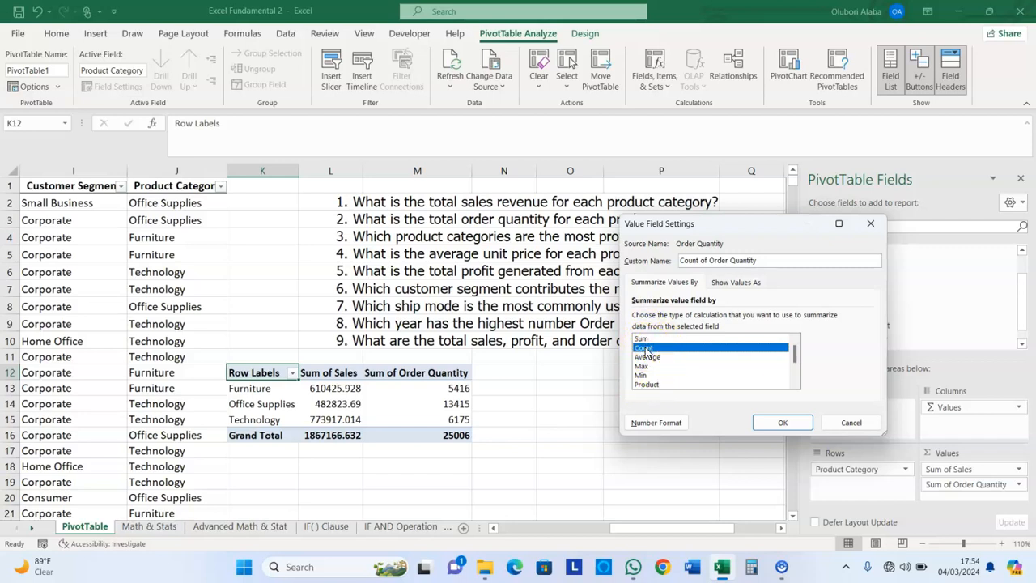
left_click(765, 422)
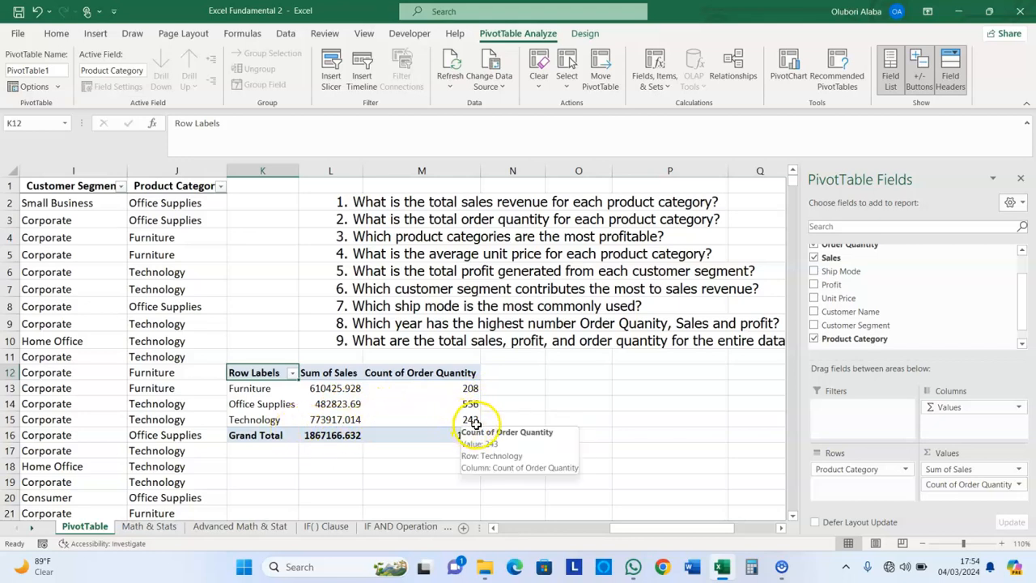
Select all the Order ID values from A2 to A1008 to check the number of order records.
left_click(515, 528)
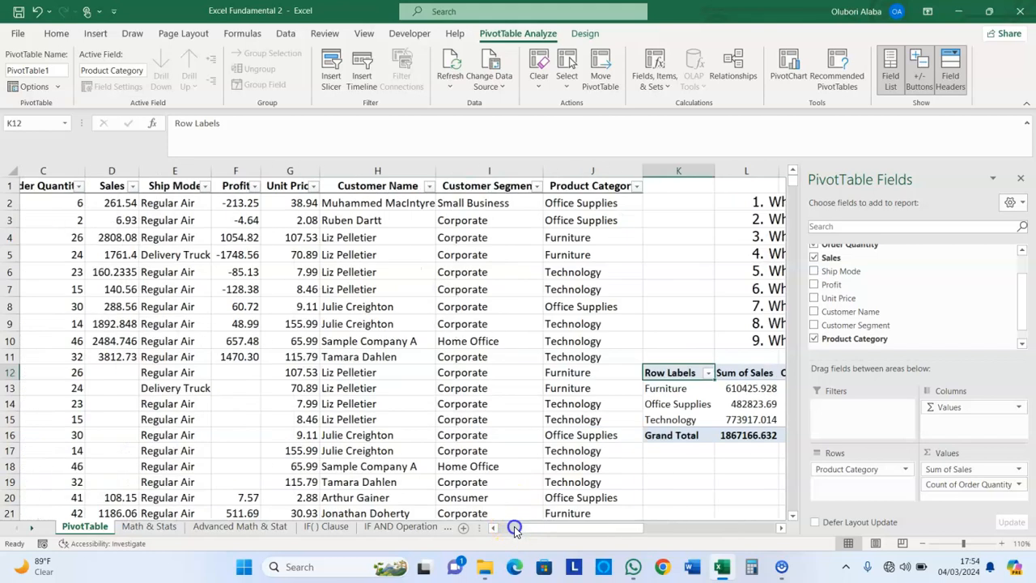
left_click(515, 528)
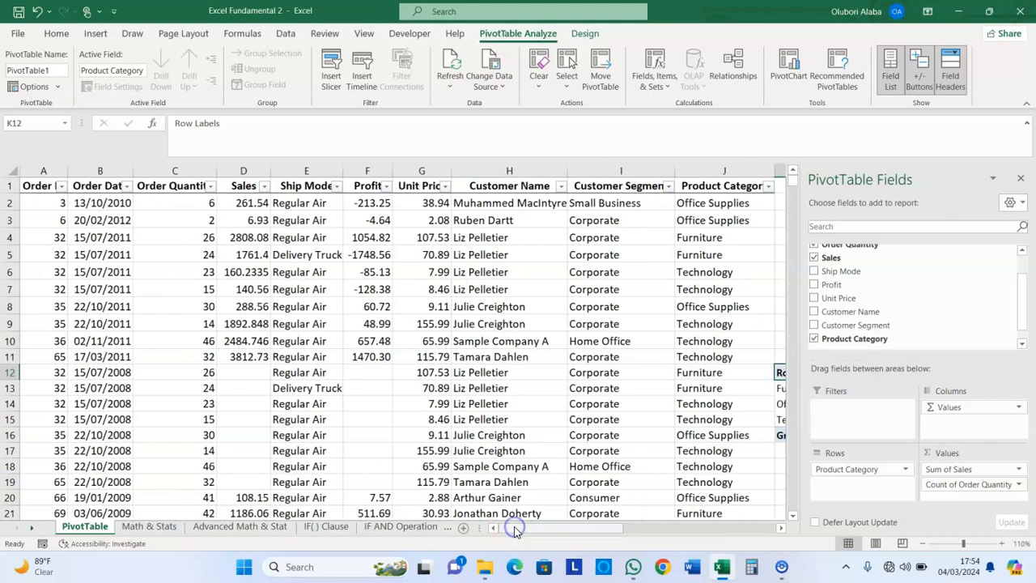
left_click(47, 203)
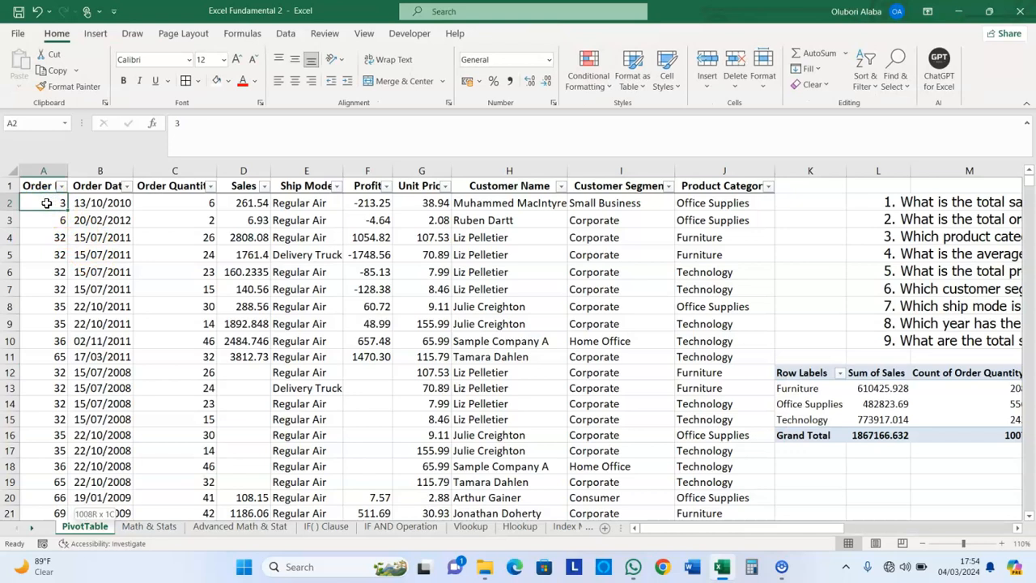
key("ctrl+shift+Down")
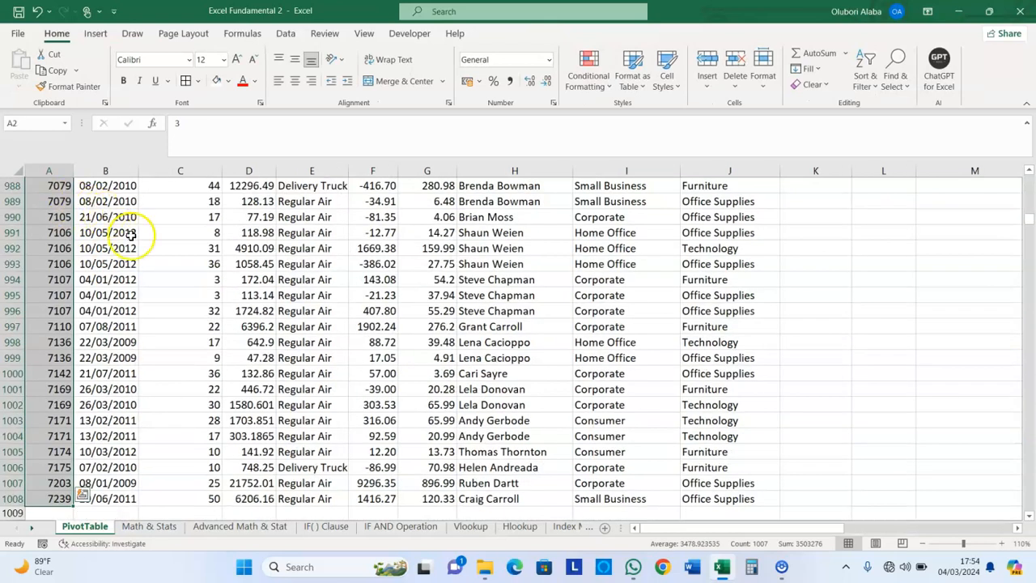
left_click(859, 527)
left_click(741, 528)
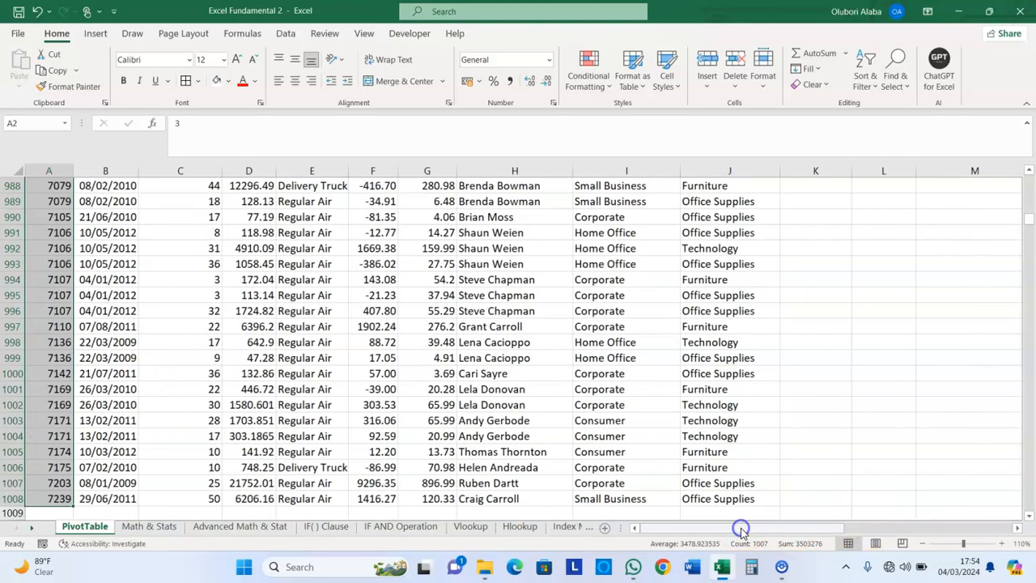
left_click(1029, 174)
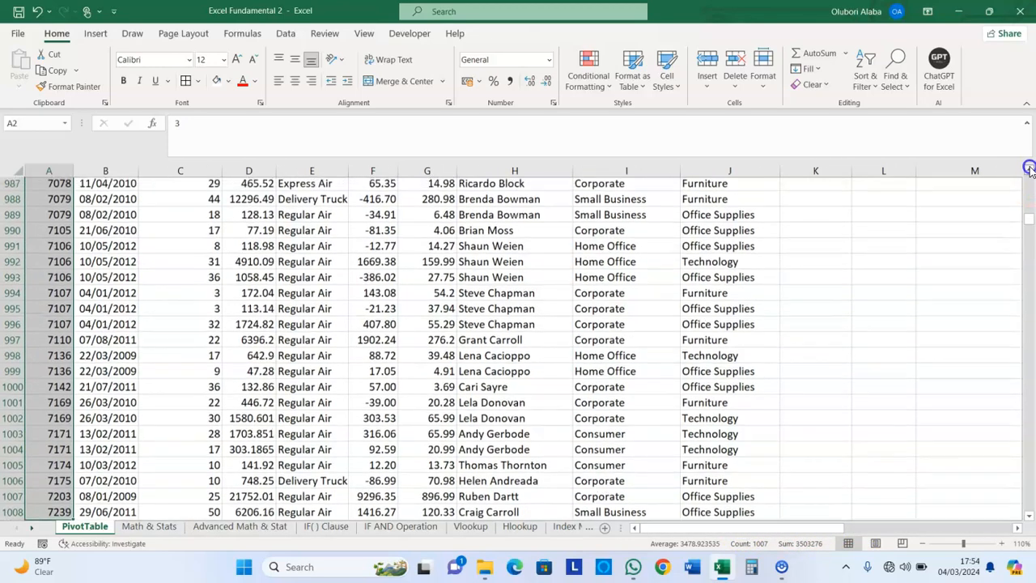
left_click(1030, 172)
left_click(1029, 170)
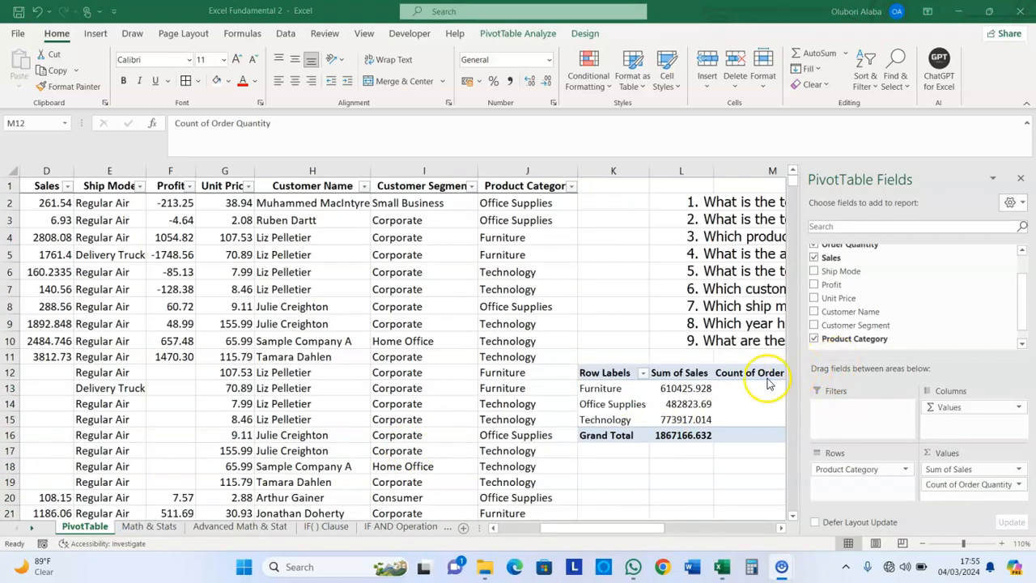
Add the sum of Profit to the product category PivotTable's values, below the count of Order Quantity.
left_click(780, 528)
left_click_drag(780, 527, 780, 530)
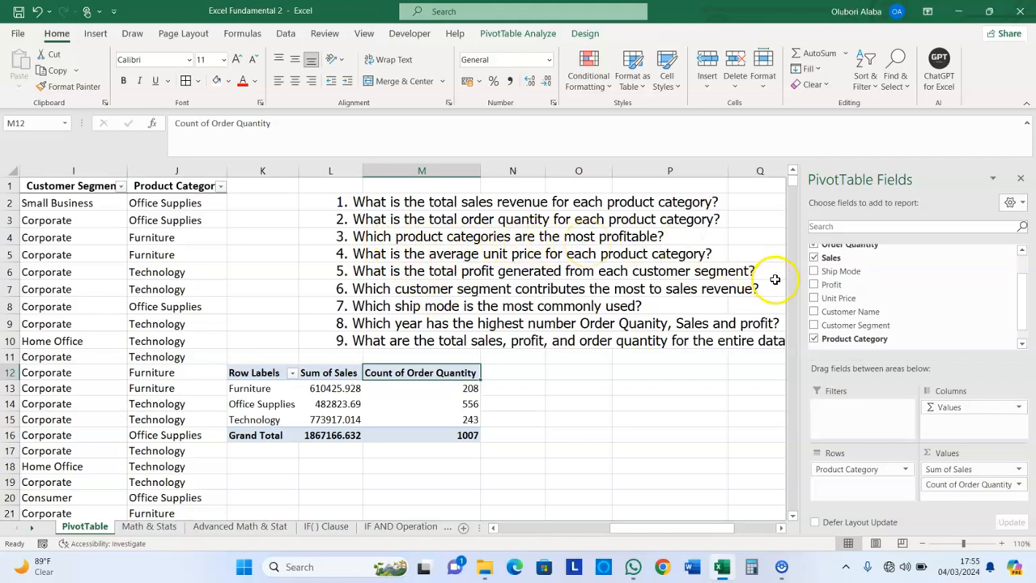
left_click_drag(826, 285, 939, 490)
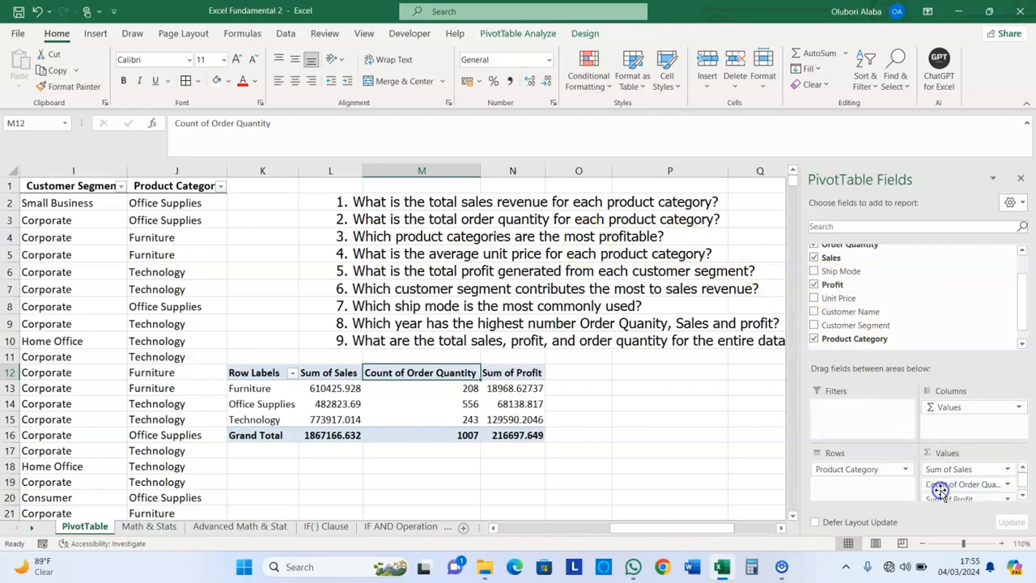
left_click(1022, 498)
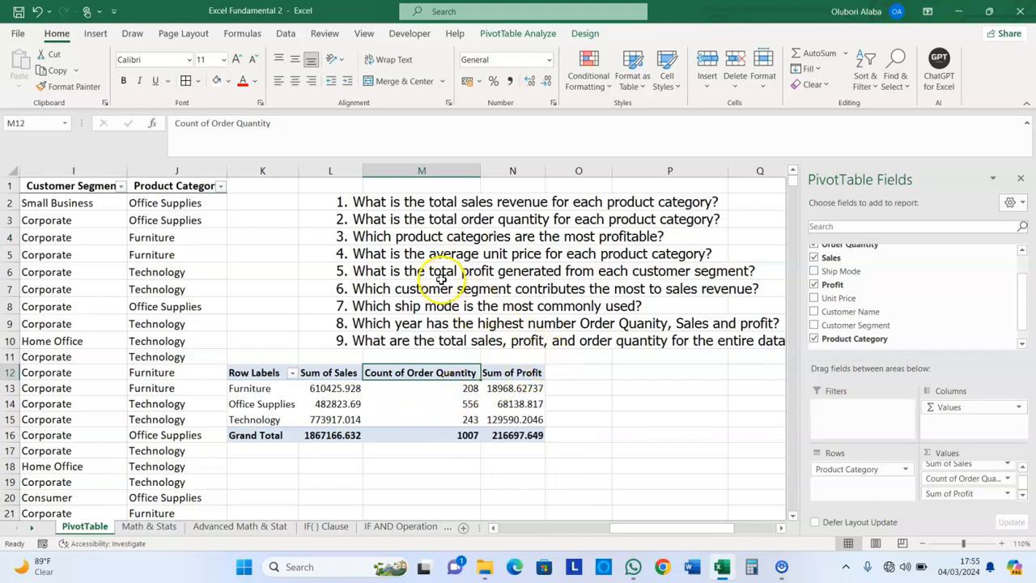
Add Unit Price to the product category PivotTable's values, below the sum of Profit.
left_click(379, 236)
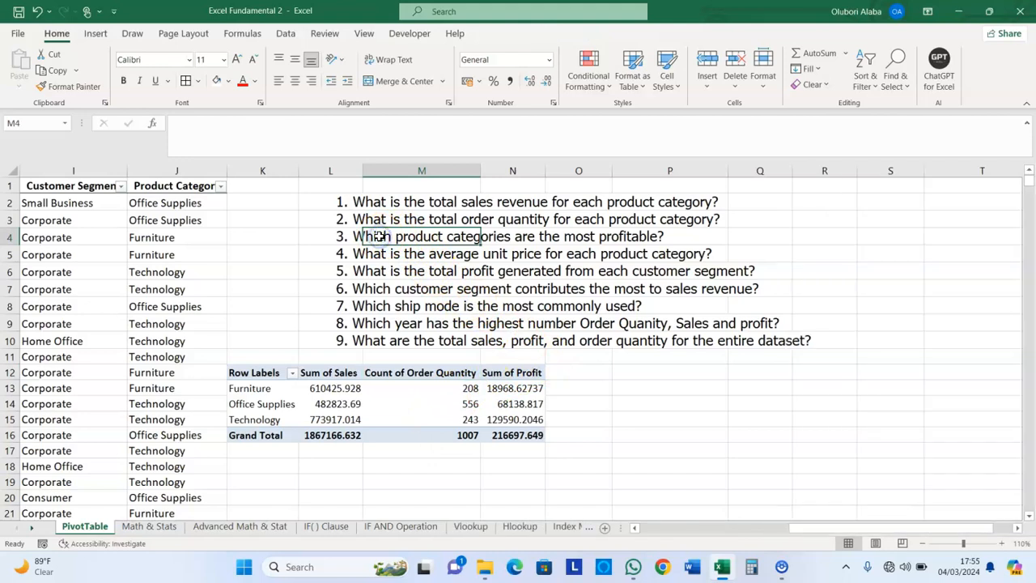
left_click(516, 420)
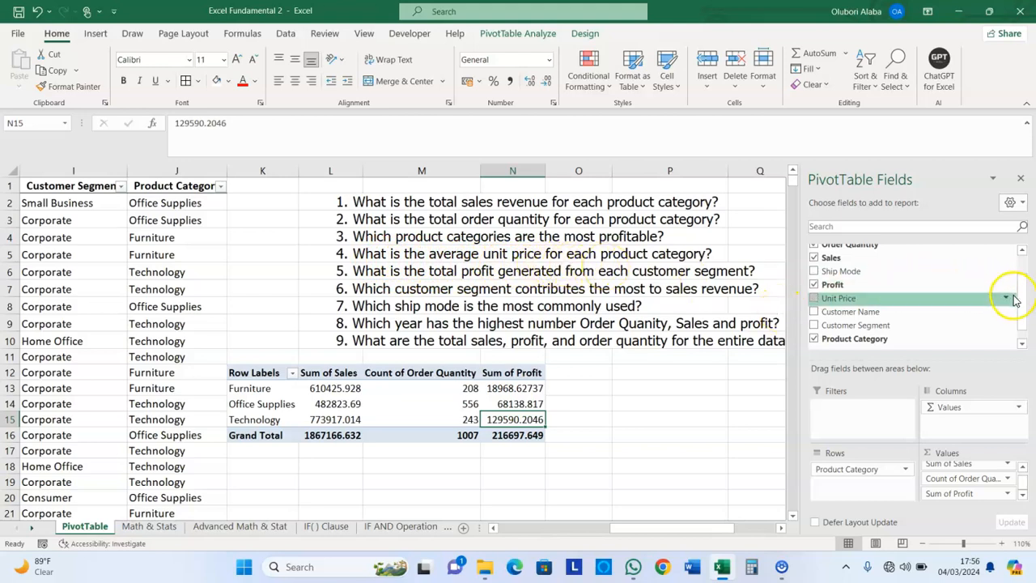
left_click_drag(1021, 285, 1020, 280)
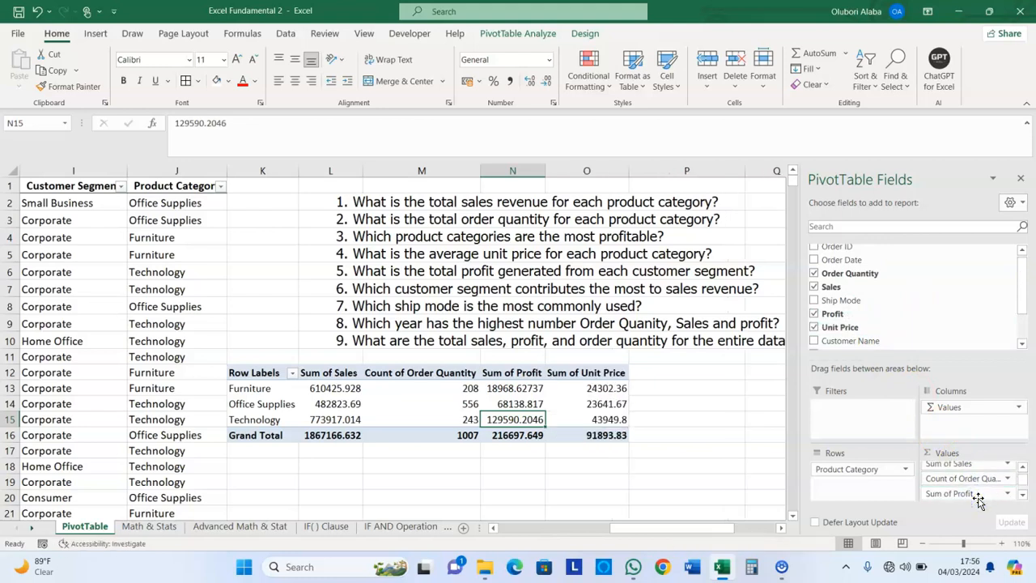
Change the Unit Price value field to be summarized by Average.
left_click(1022, 496)
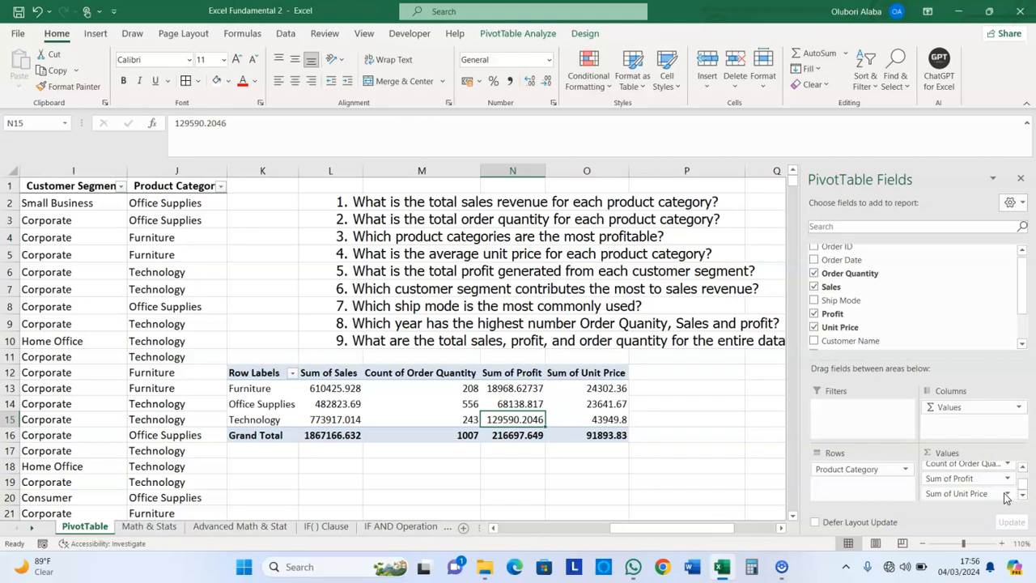
left_click(1006, 494)
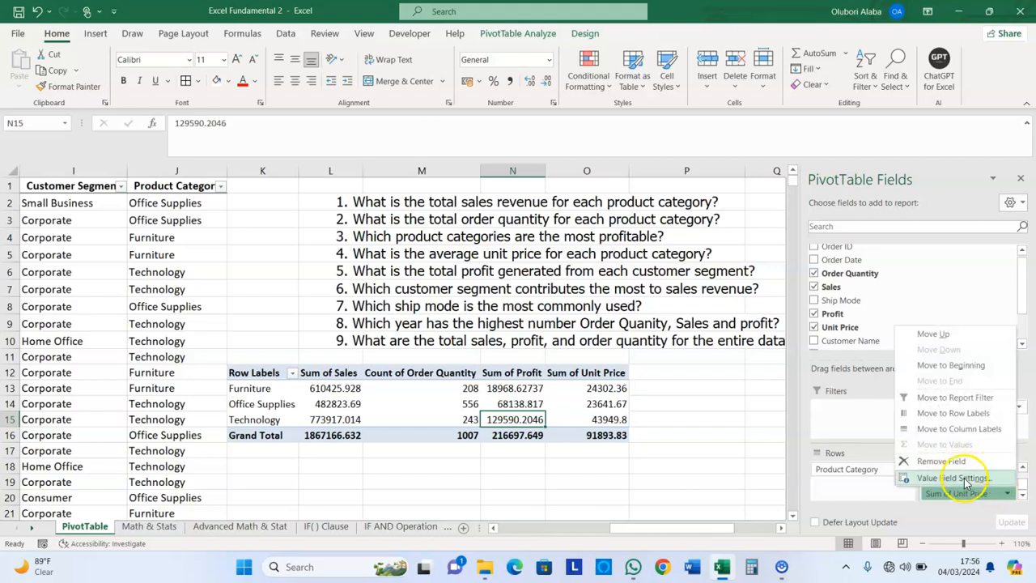
left_click(963, 480)
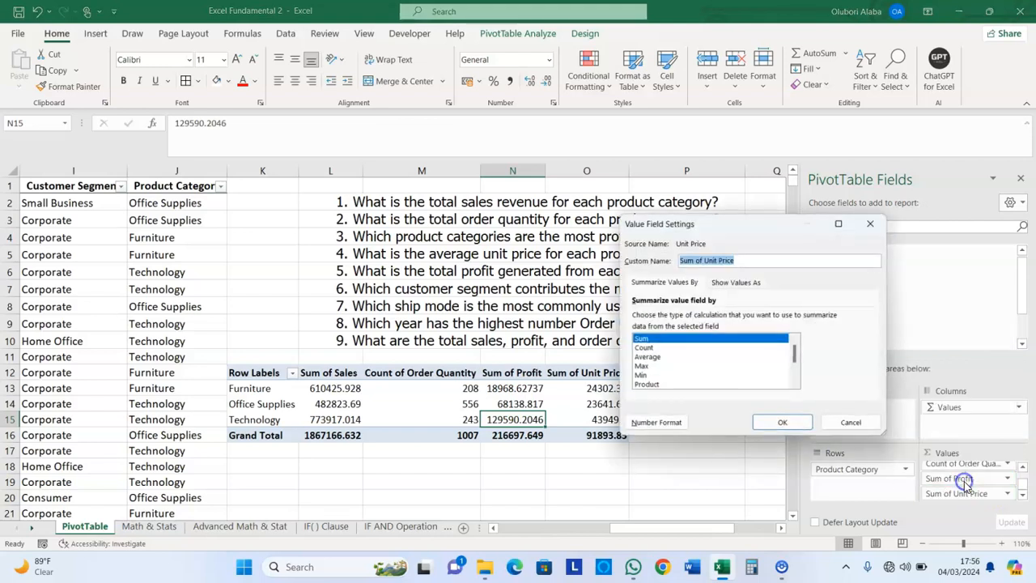
left_click(657, 358)
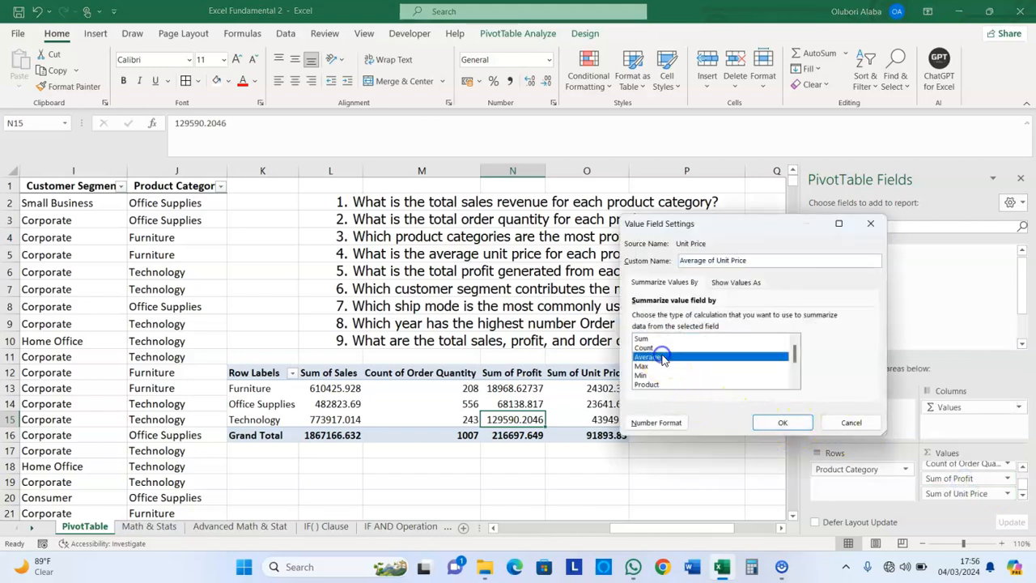
left_click(780, 422)
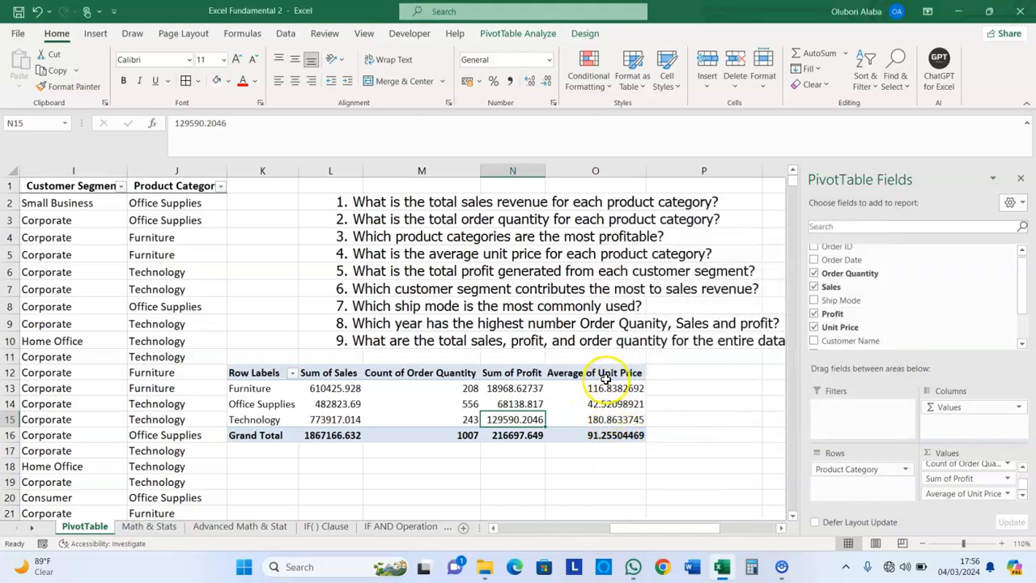
mouse_move(606, 419)
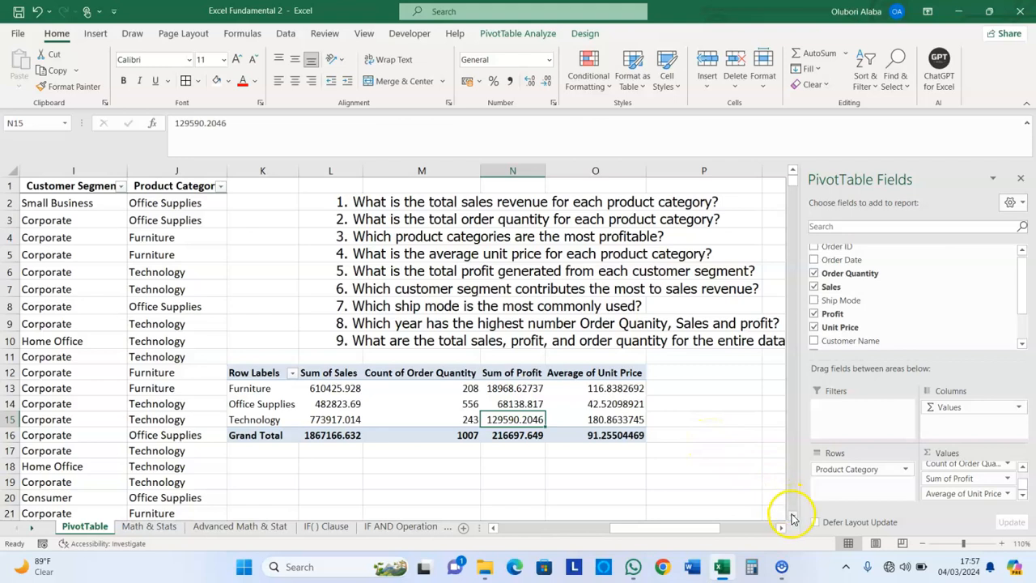
Insert a second PivotTable from the range A1:J1008, placed on the existing worksheet at cell K18.
scroll(791, 517, "down", 2)
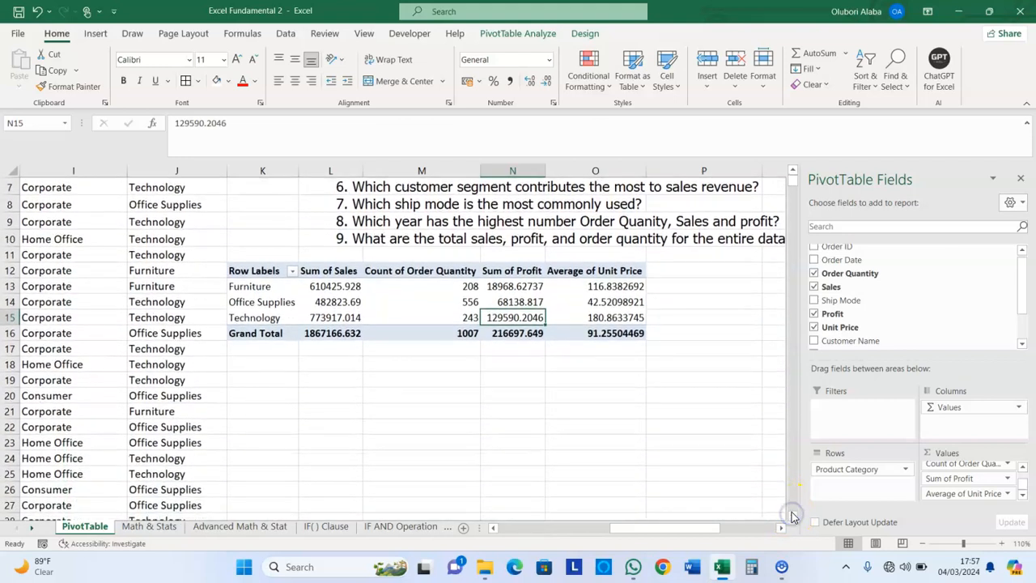
left_click(793, 172)
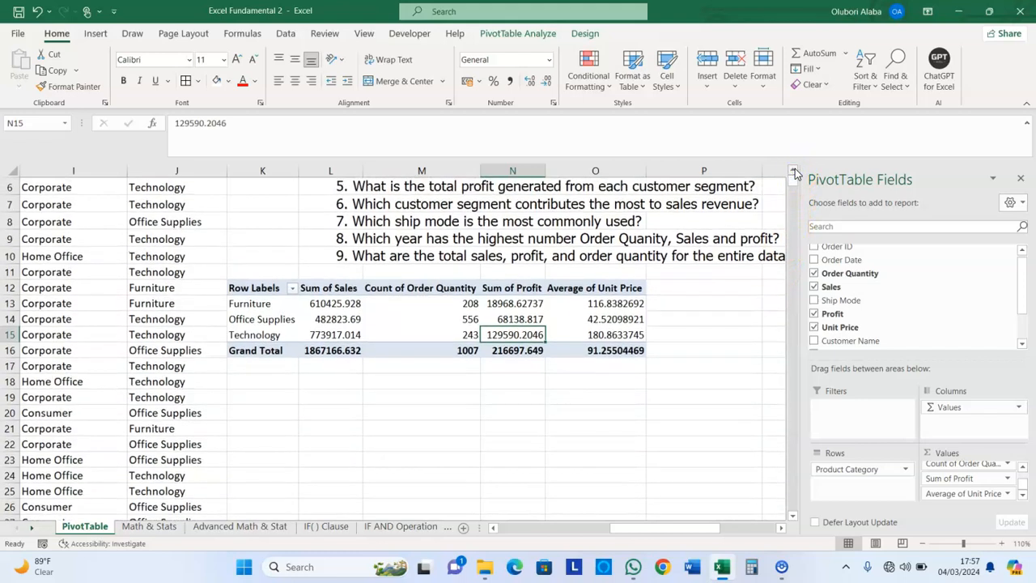
left_click(246, 381)
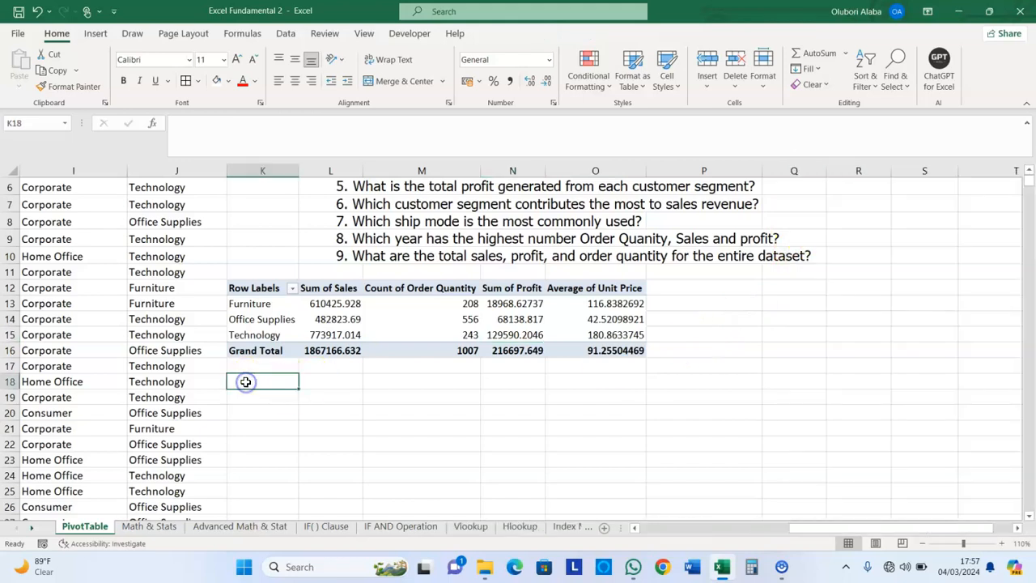
left_click(95, 34)
left_click(26, 70)
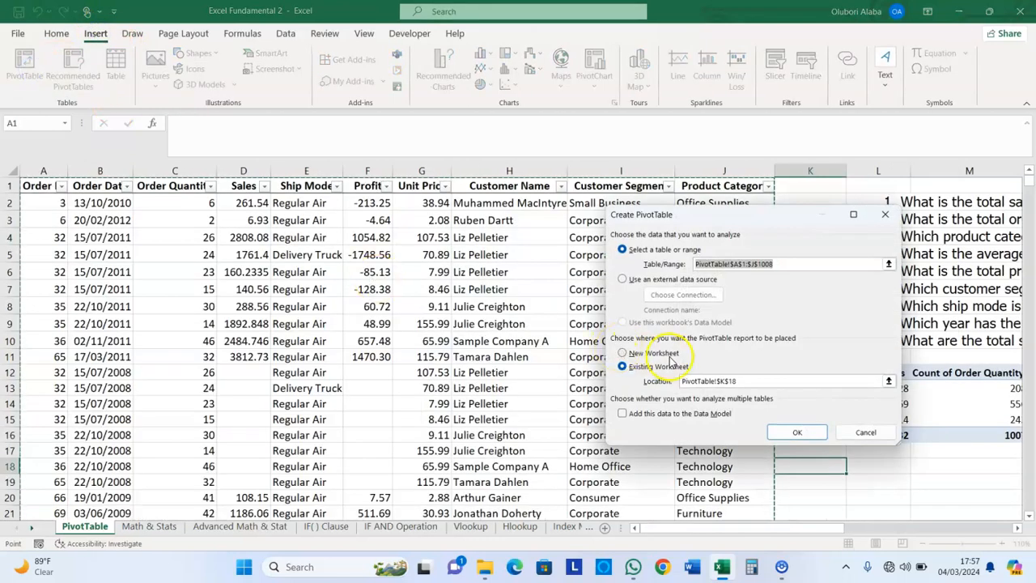
left_click(793, 433)
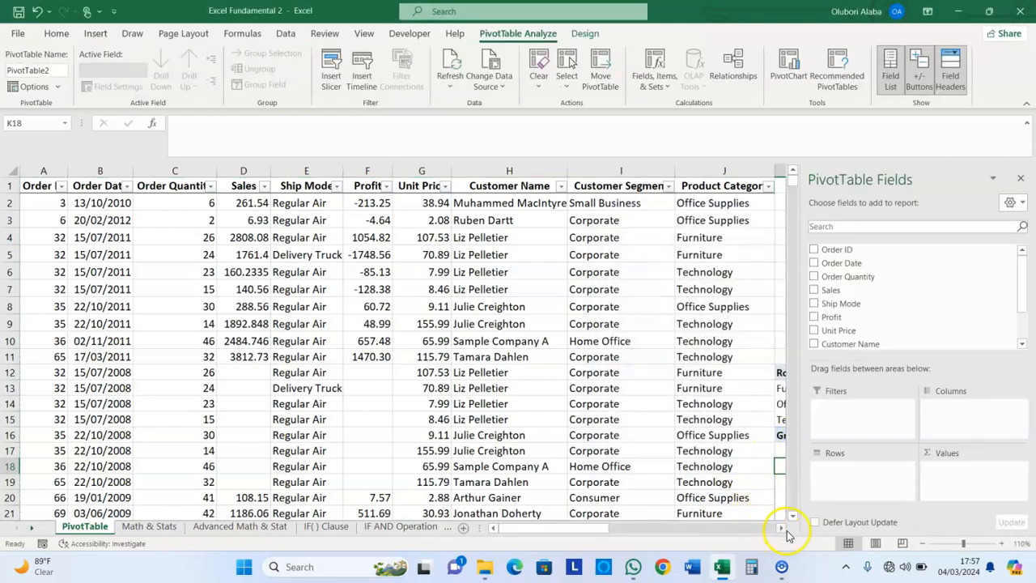
Add Customer Segment as the new PivotTable's rows and the sum of Profit as its values.
left_click(785, 530)
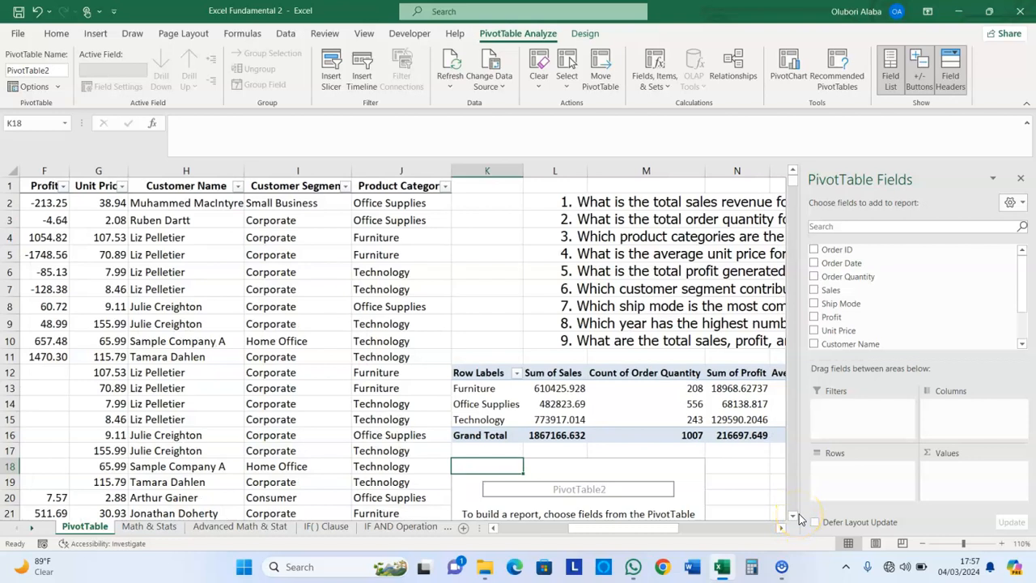
left_click(782, 530)
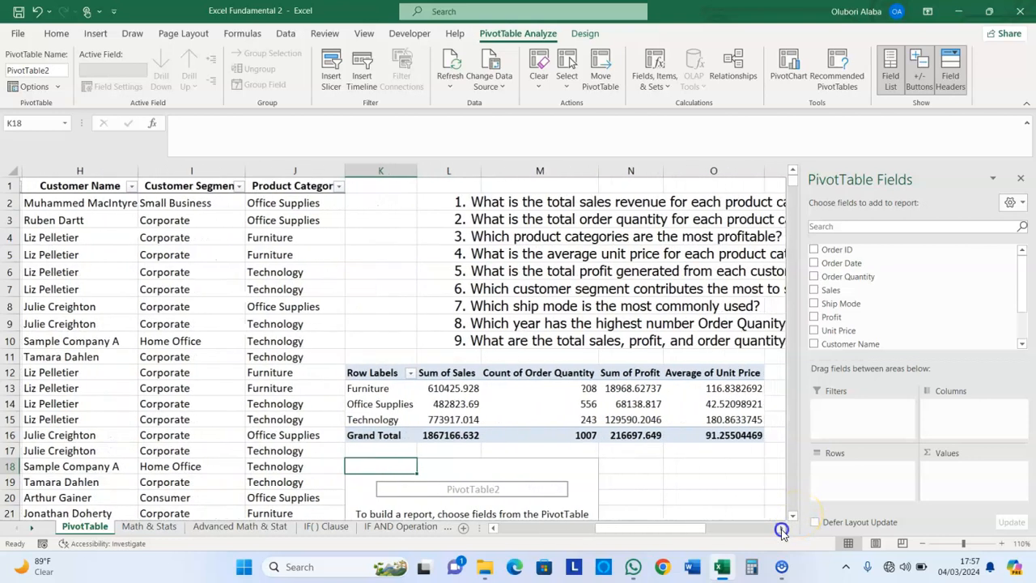
left_click(782, 530)
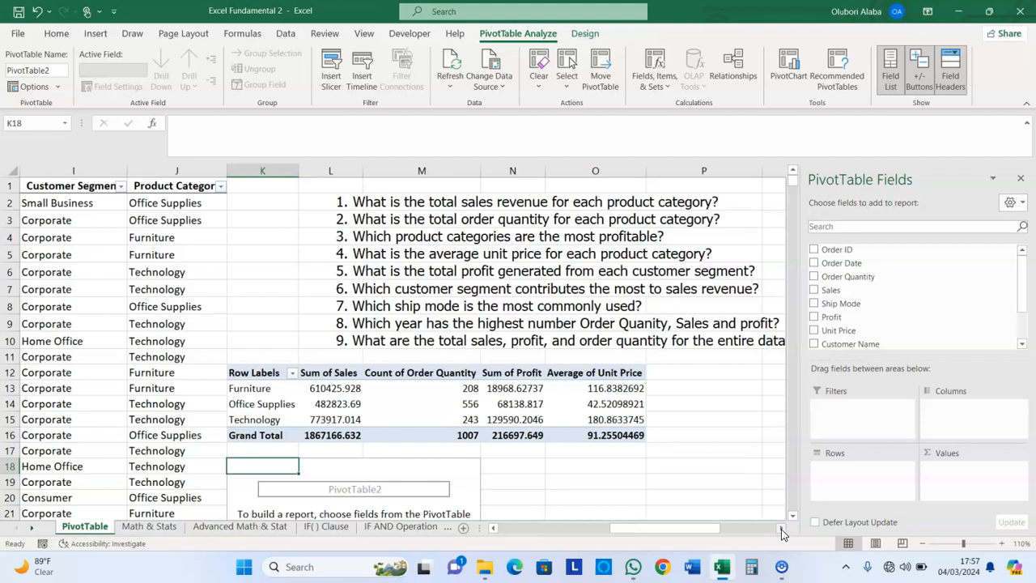
left_click(792, 517)
left_click(792, 517)
left_click(792, 517)
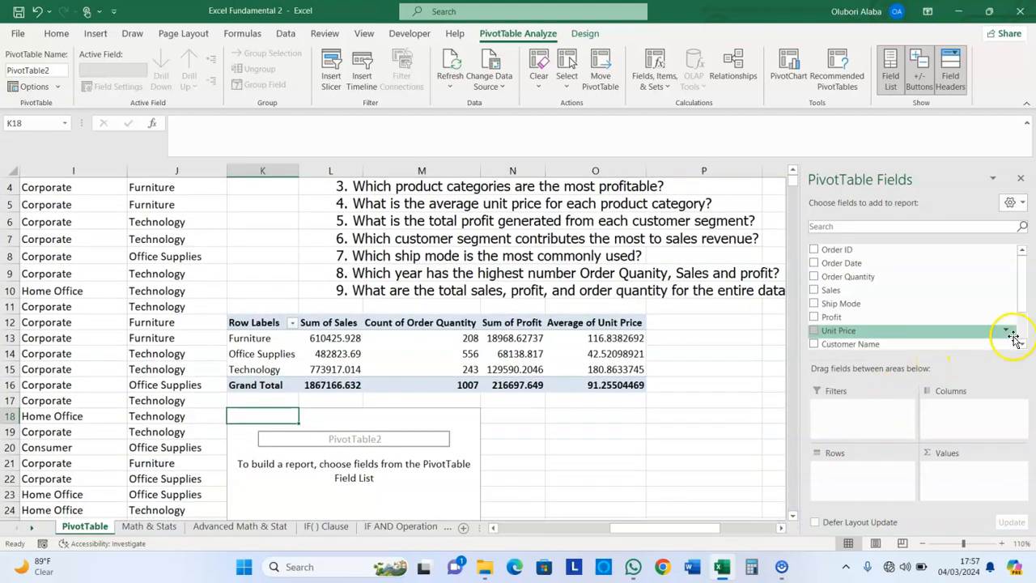
left_click(1021, 336)
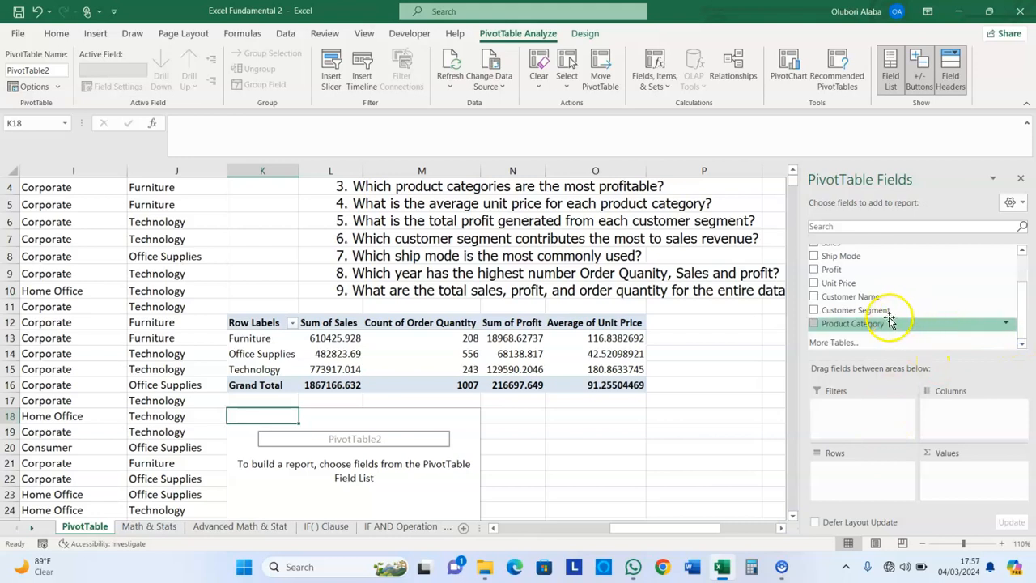
left_click_drag(881, 314, 873, 379)
left_click_drag(859, 462, 860, 472)
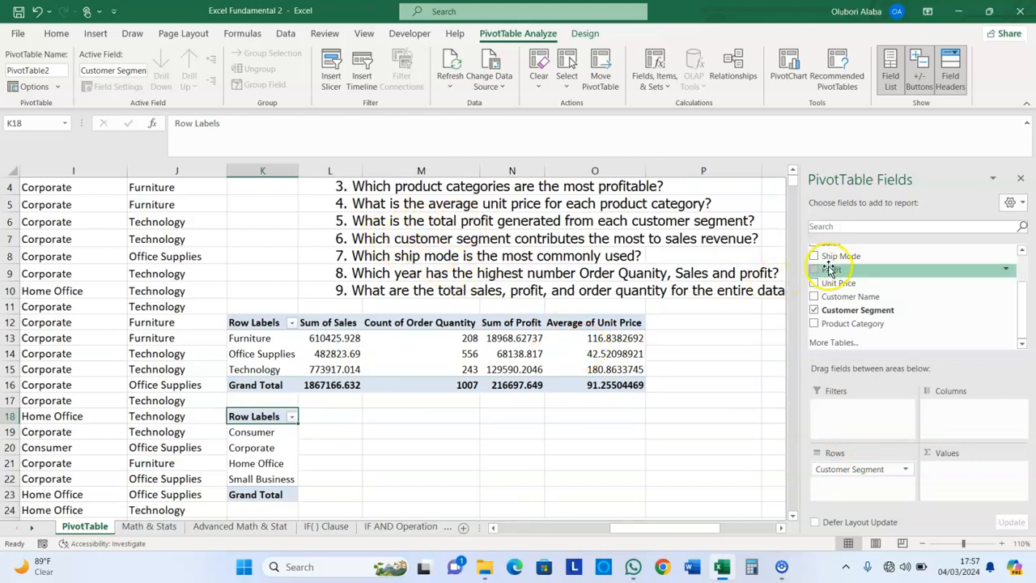
left_click_drag(948, 466, 950, 473)
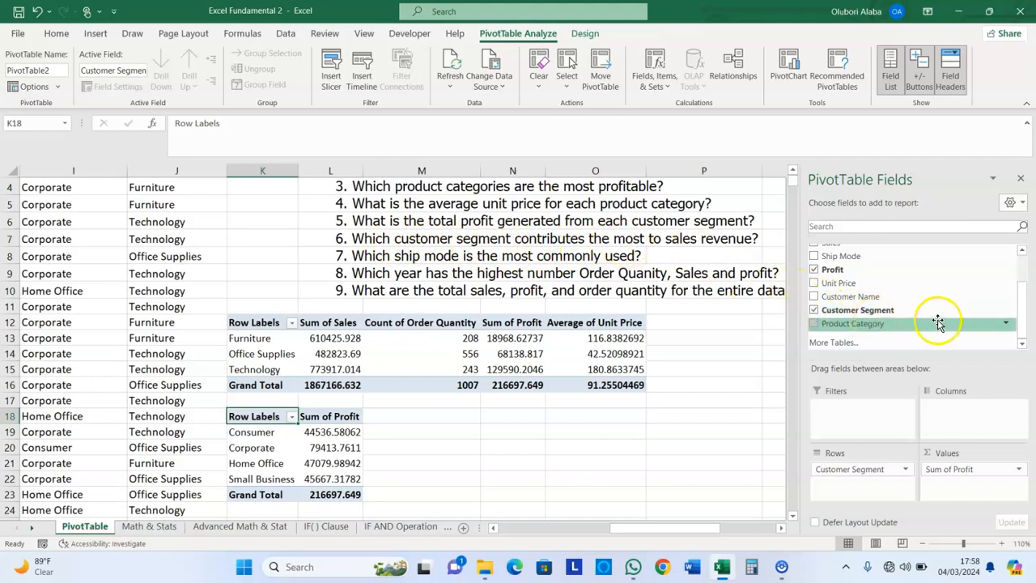
Add the sum of Sales to the customer segment PivotTable's values, below the sum of Profit.
left_click_drag(1020, 306, 1020, 286)
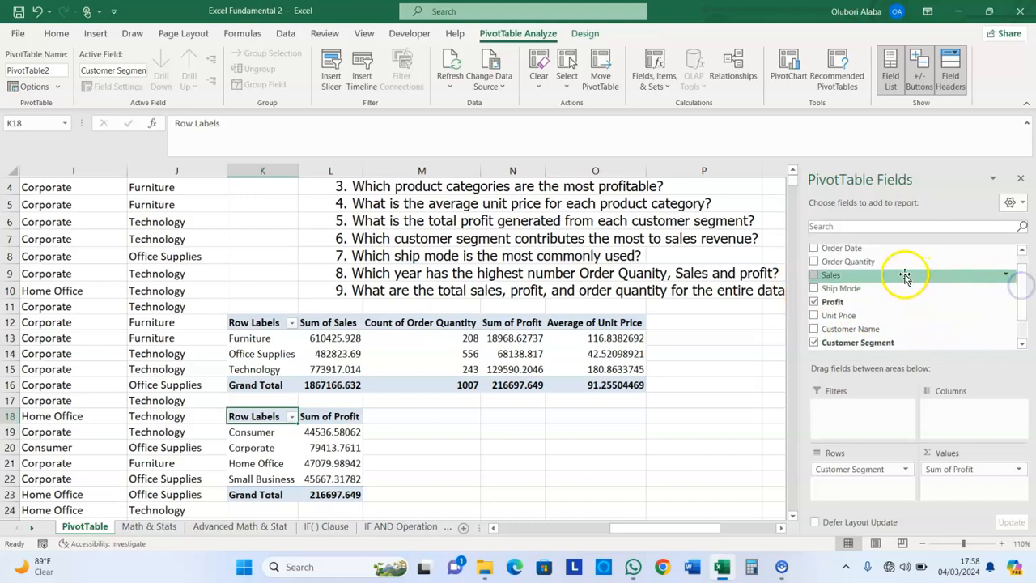
left_click_drag(896, 273, 948, 484)
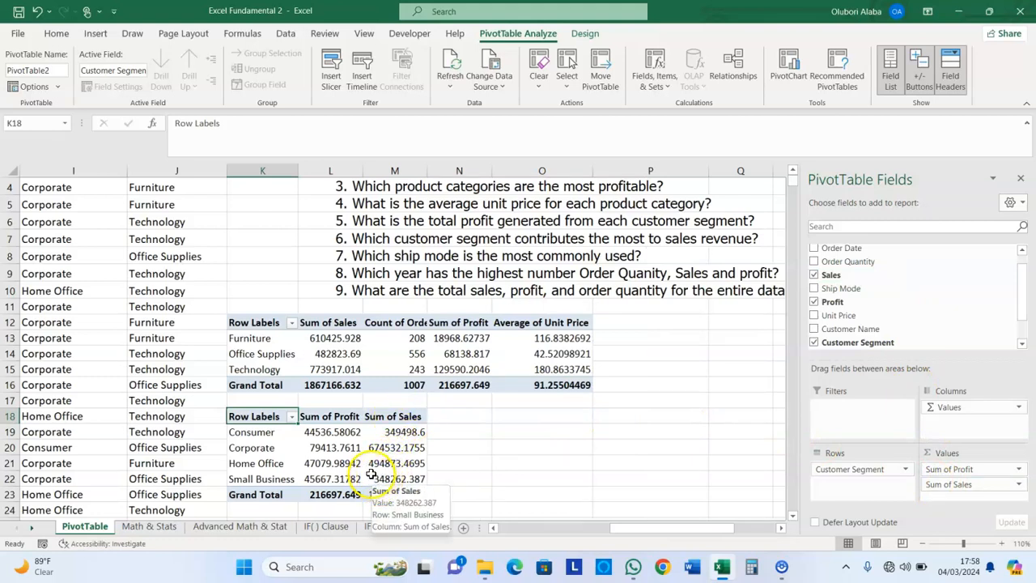
mouse_move(370, 469)
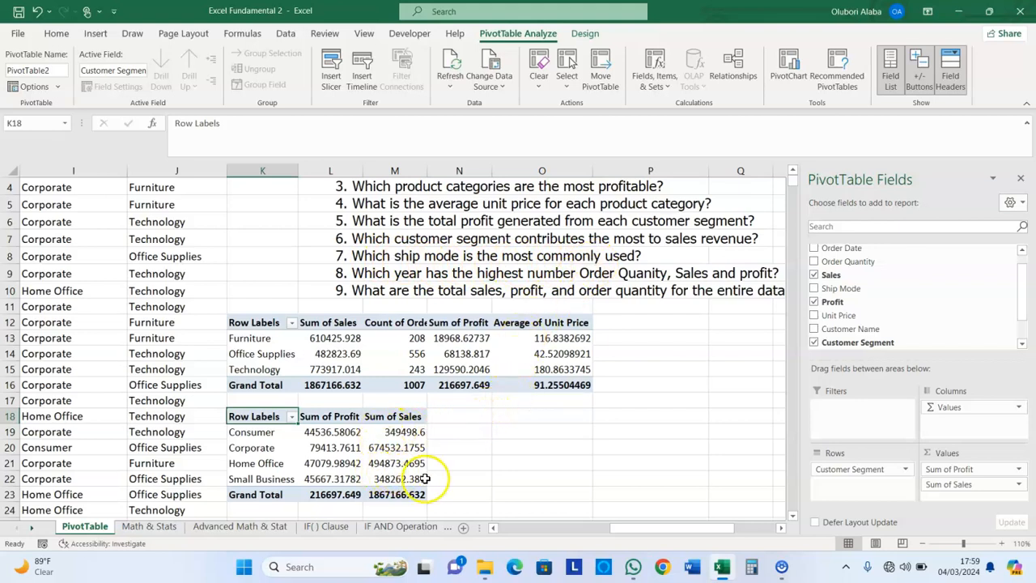
Insert a third PivotTable from the range A1:J1008, placed on the existing worksheet at cell O18.
left_click(506, 418)
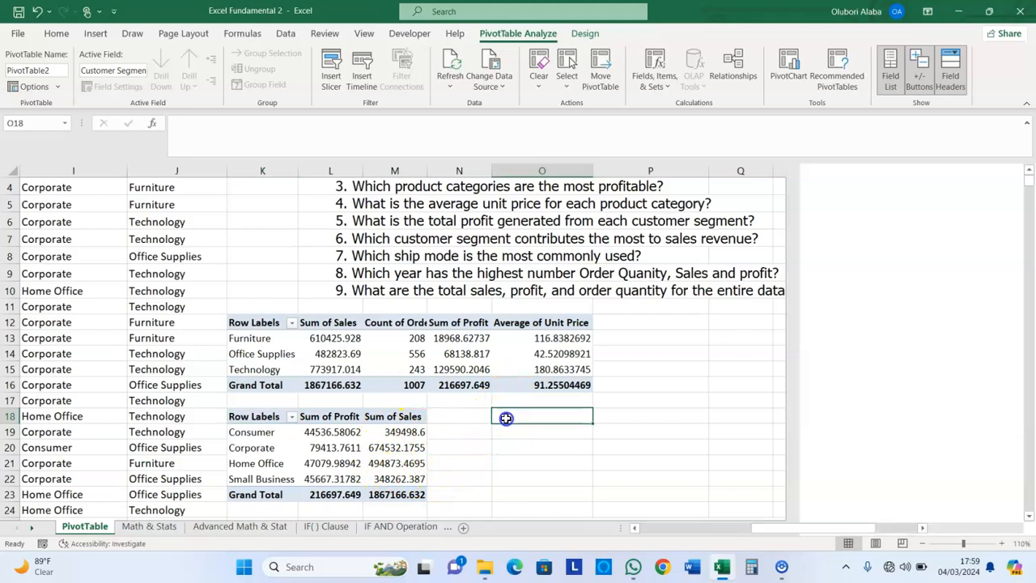
left_click(95, 35)
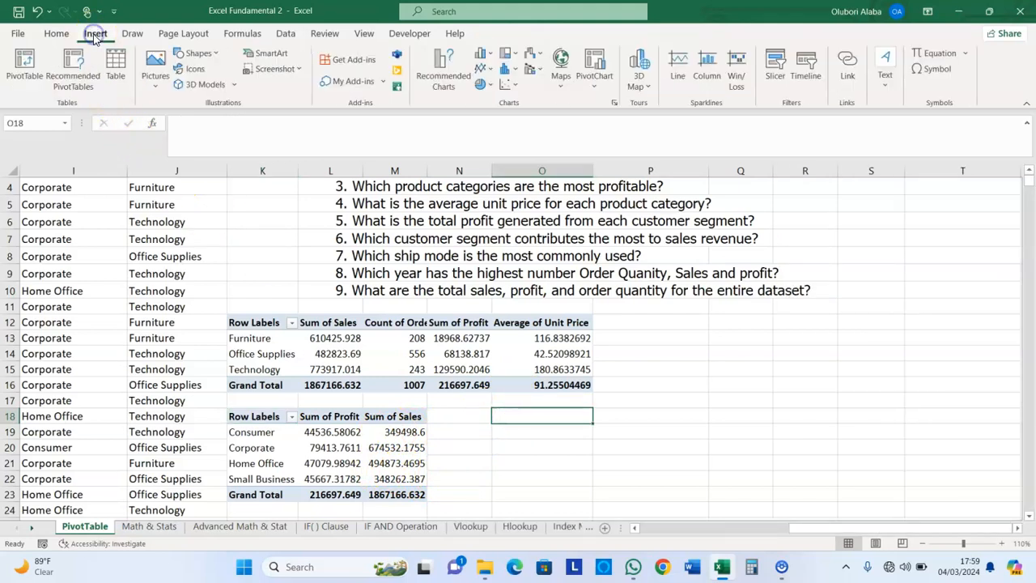
left_click(22, 71)
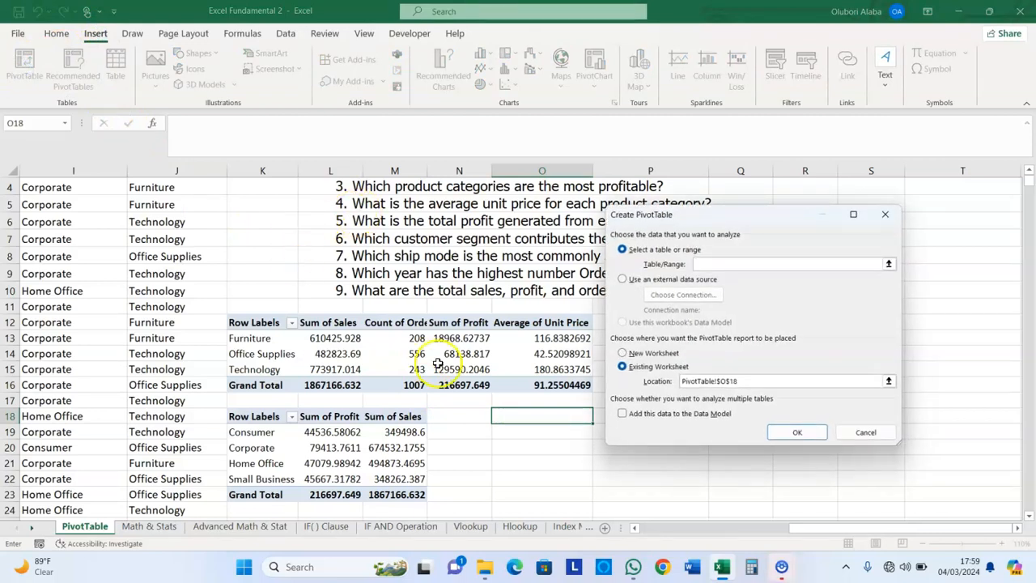
left_click(668, 532)
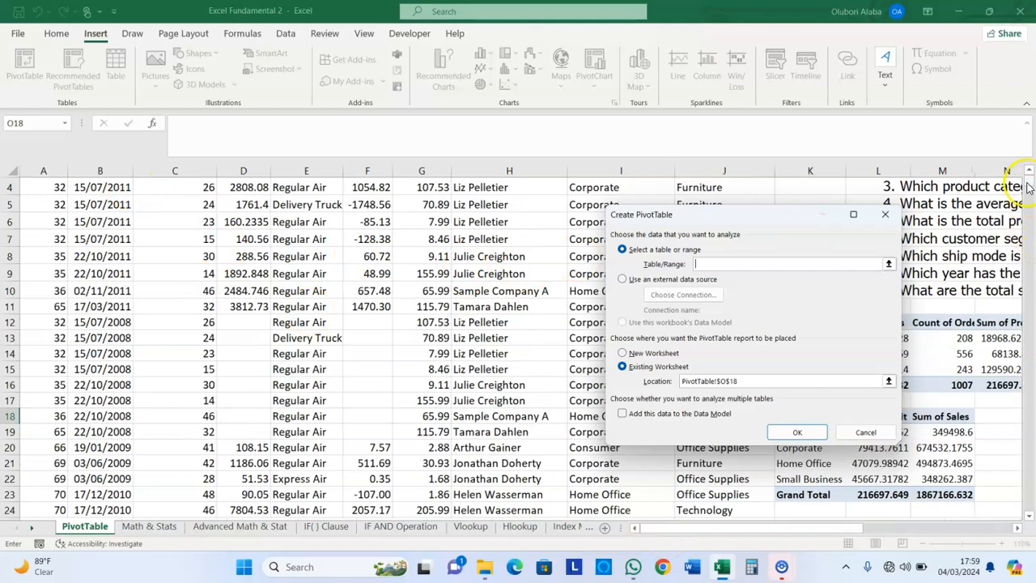
scroll(1027, 188, "up", 1)
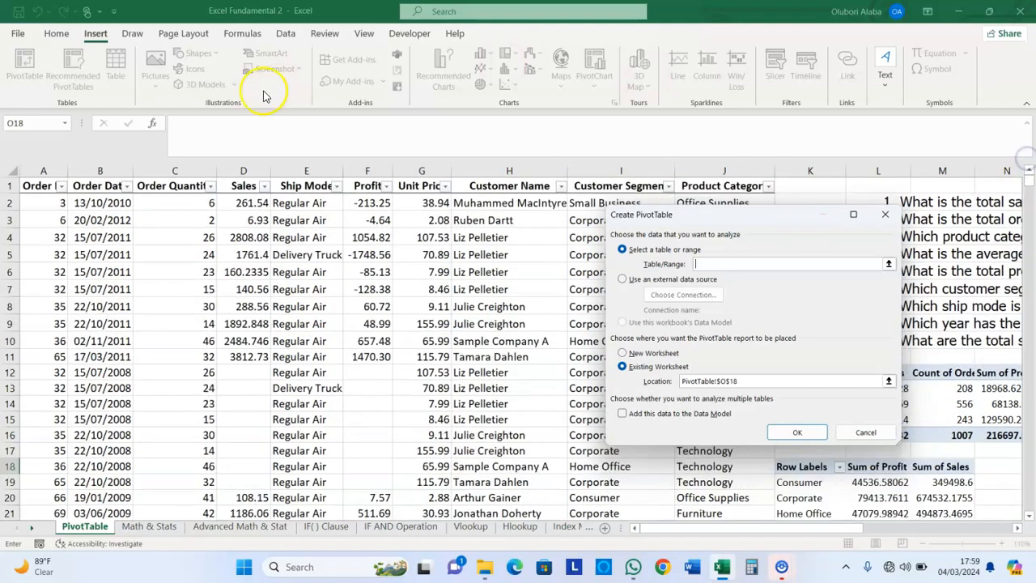
left_click(46, 187)
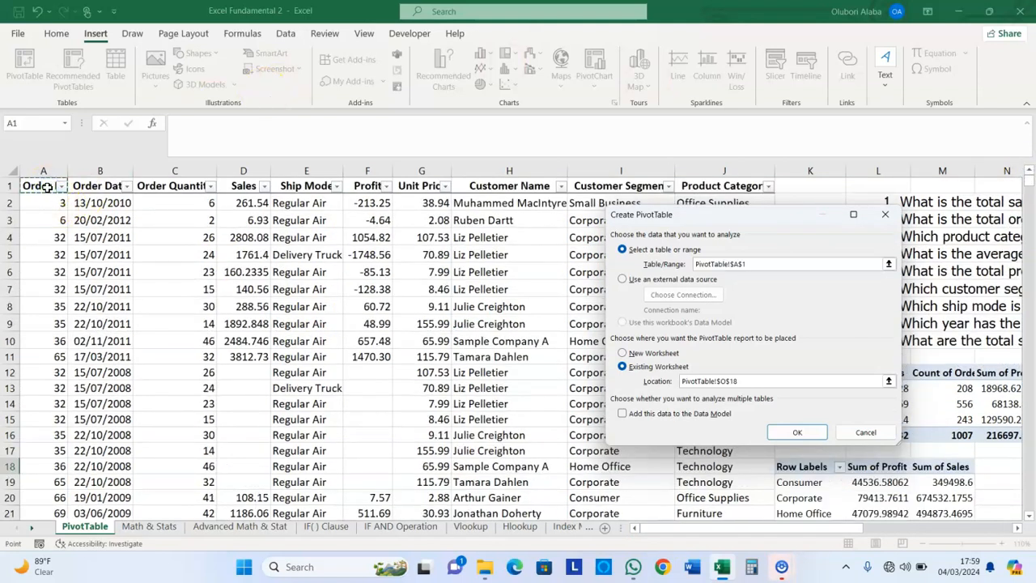
key("ctrl+shift+Right")
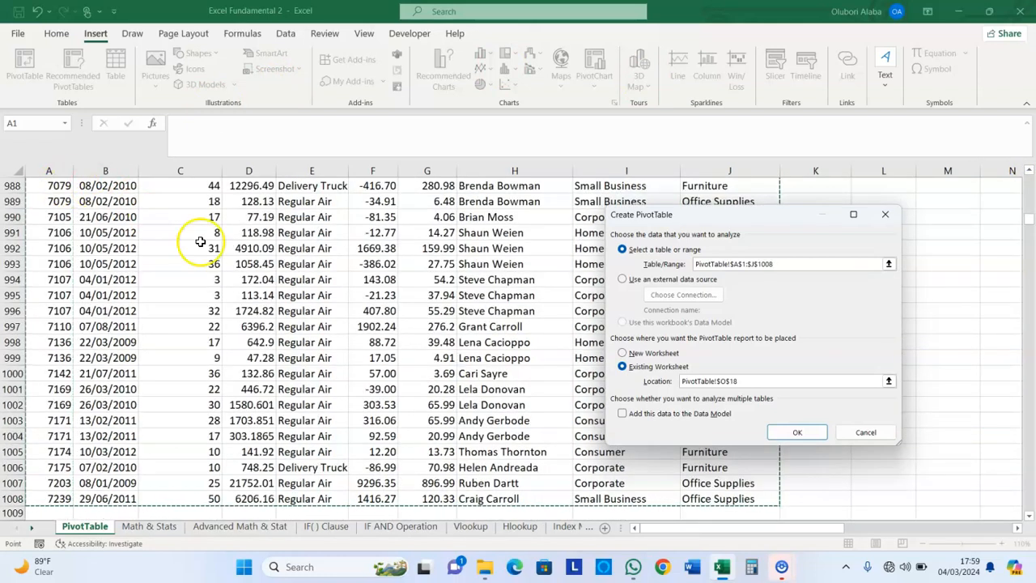
left_click(797, 432)
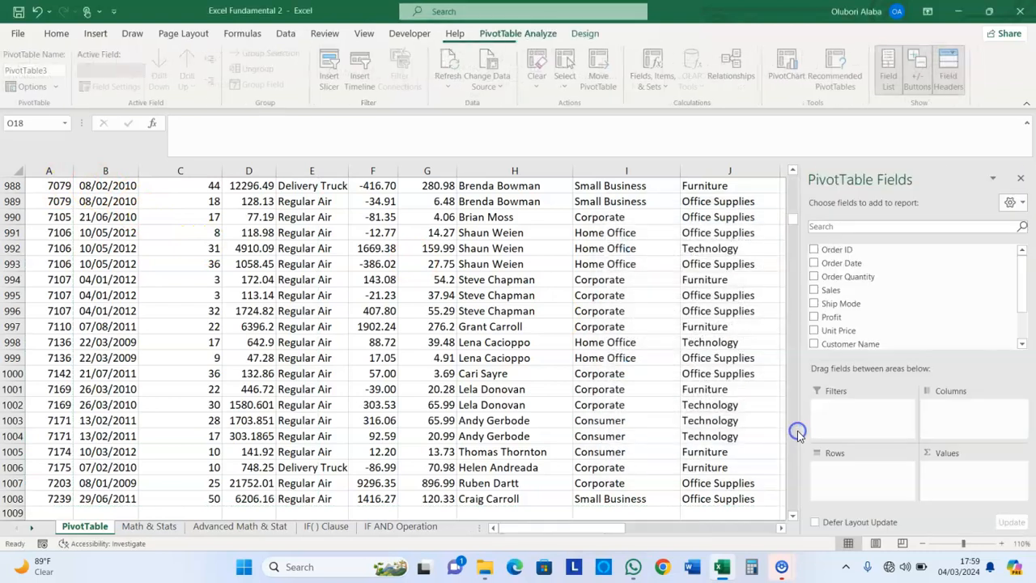
Add Ship Mode as the new PivotTable's rows and Order Quantity as its values.
left_click(741, 528)
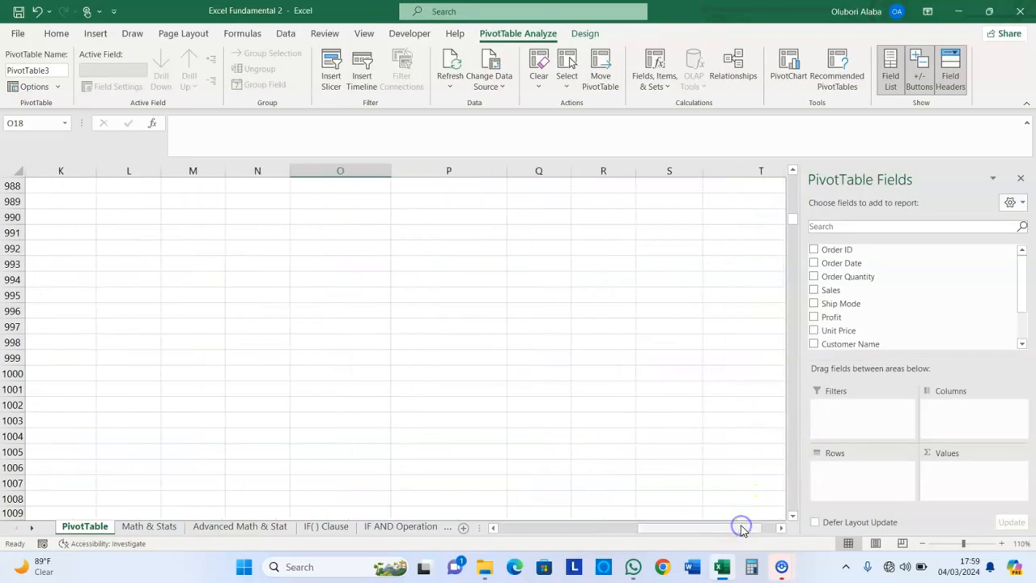
left_click_drag(793, 221, 792, 168)
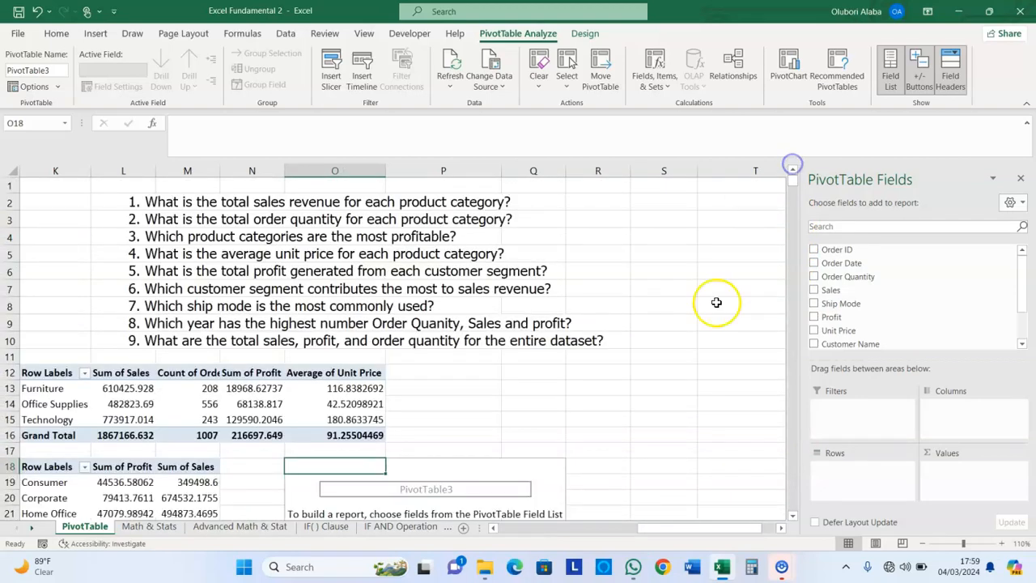
left_click(495, 527)
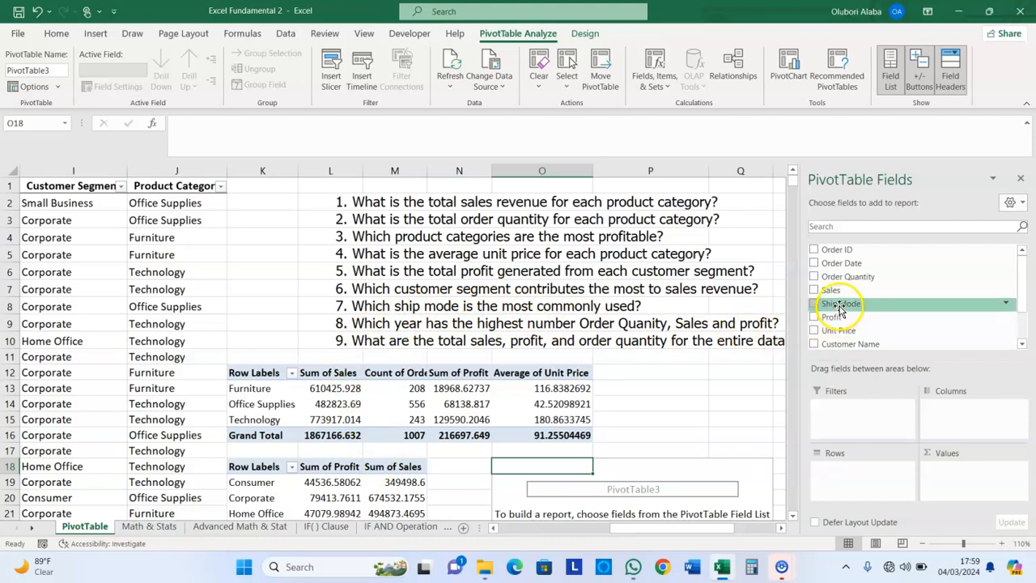
left_click_drag(839, 306, 829, 450)
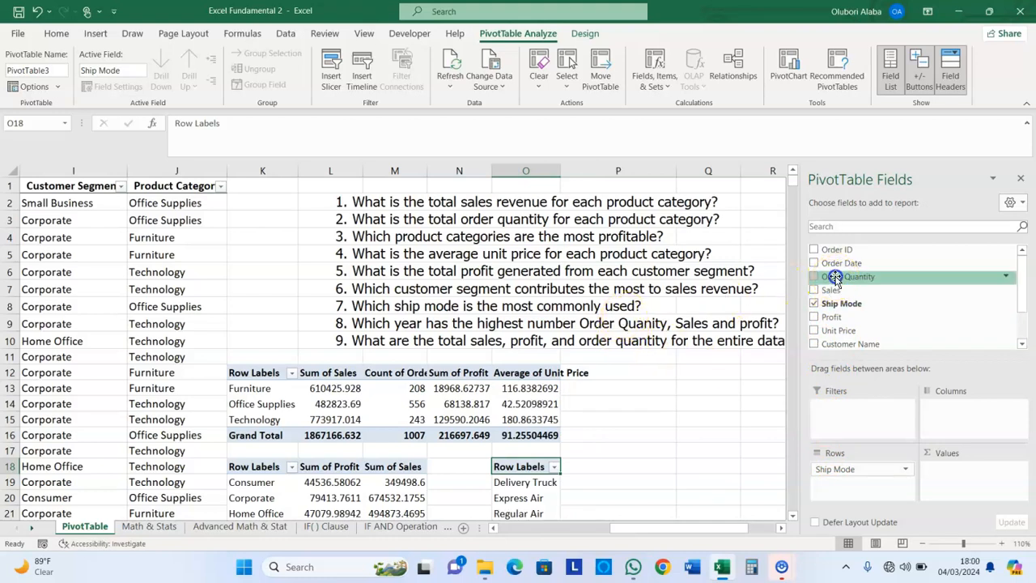
left_click_drag(835, 277, 907, 394)
left_click_drag(955, 458, 958, 473)
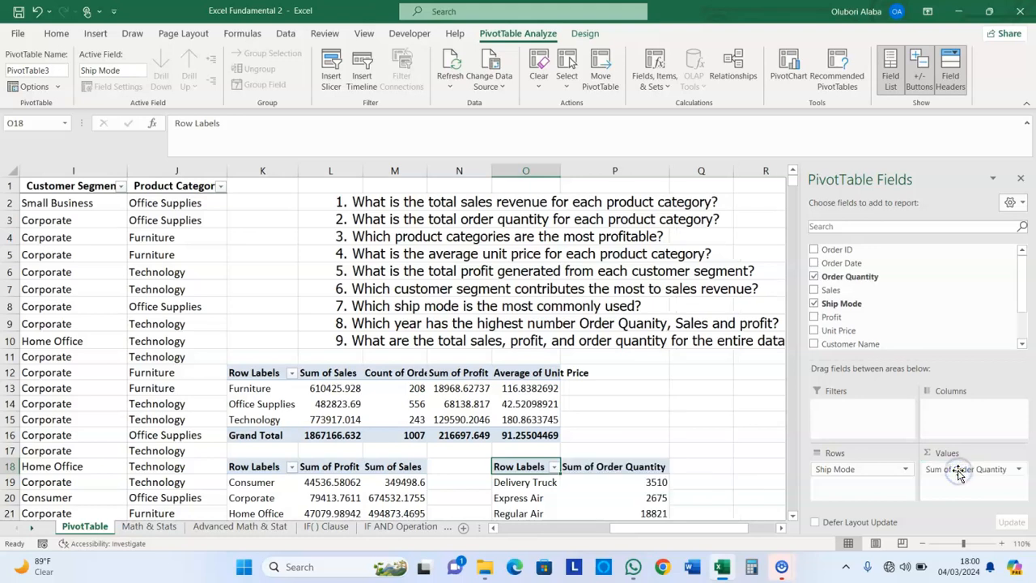
Change the ship mode PivotTable's Order Quantity value field to be summarized by Count.
left_click(1020, 470)
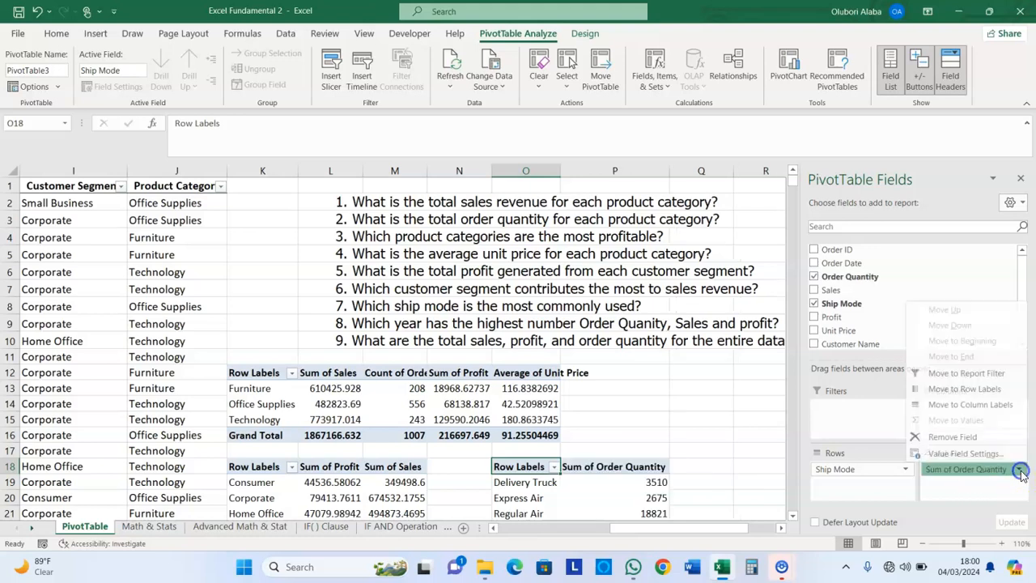
left_click(964, 454)
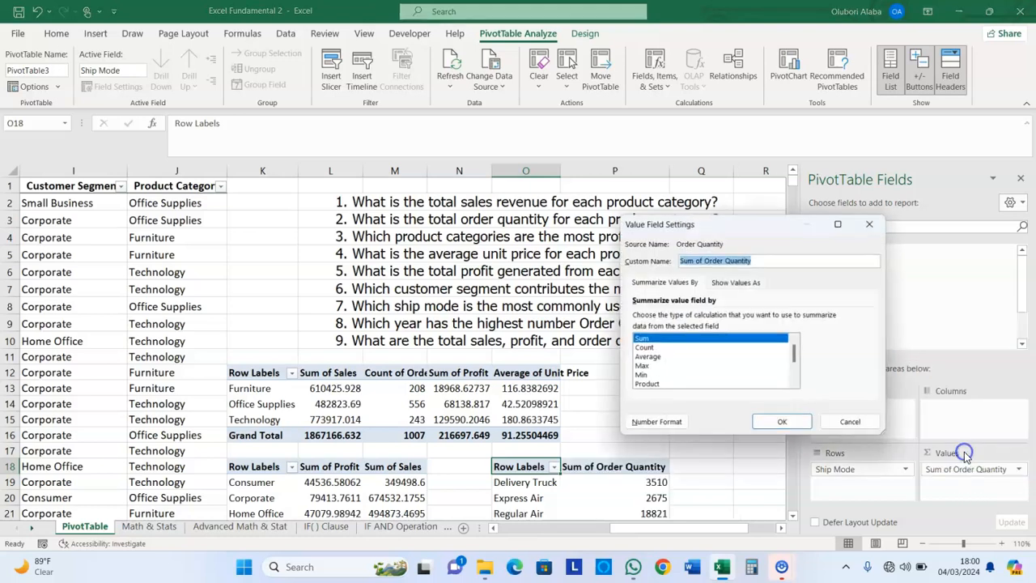
left_click(644, 348)
left_click(781, 423)
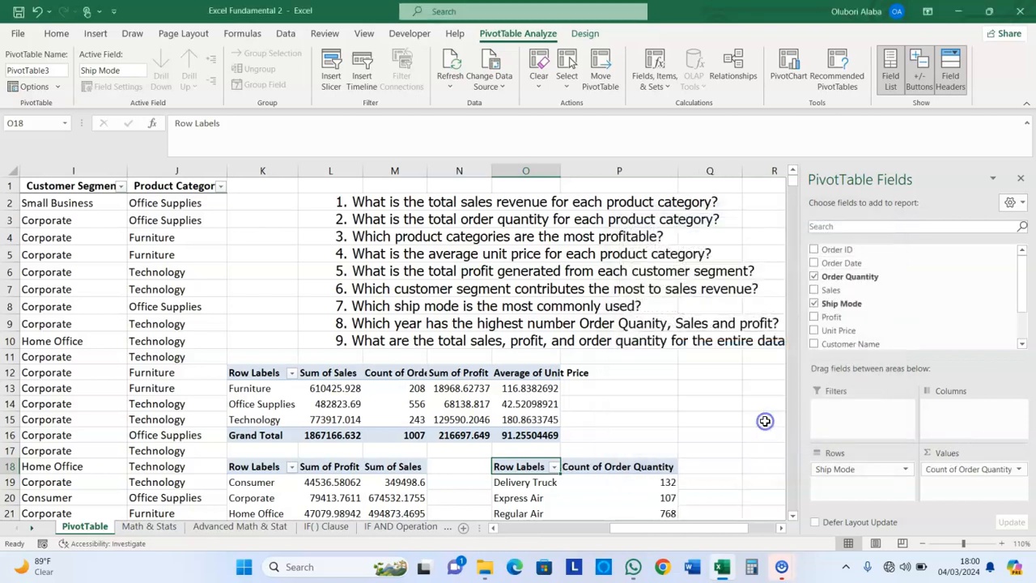
Insert a fourth PivotTable from the range A1:J1008, placed on the existing worksheet at cell K25.
left_click(793, 517)
left_click(793, 517)
left_click(793, 517)
left_click(792, 517)
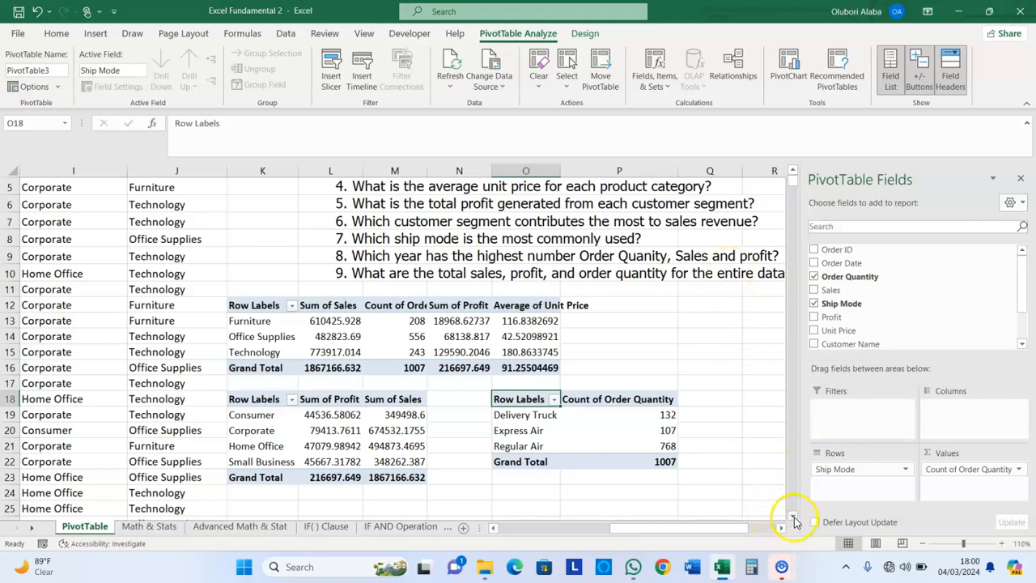
scroll(793, 520, "down", 1)
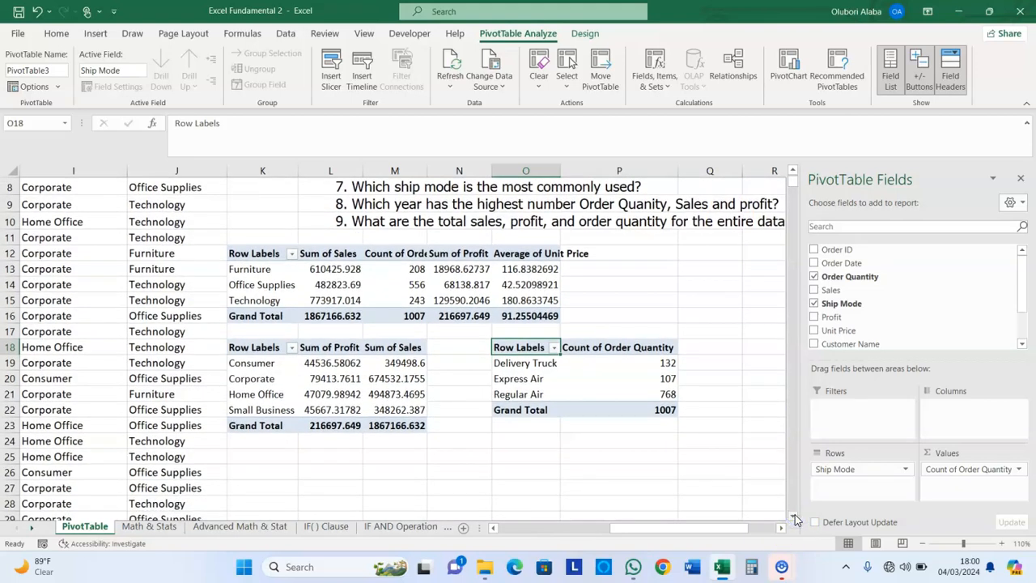
left_click(793, 521)
left_click(793, 521)
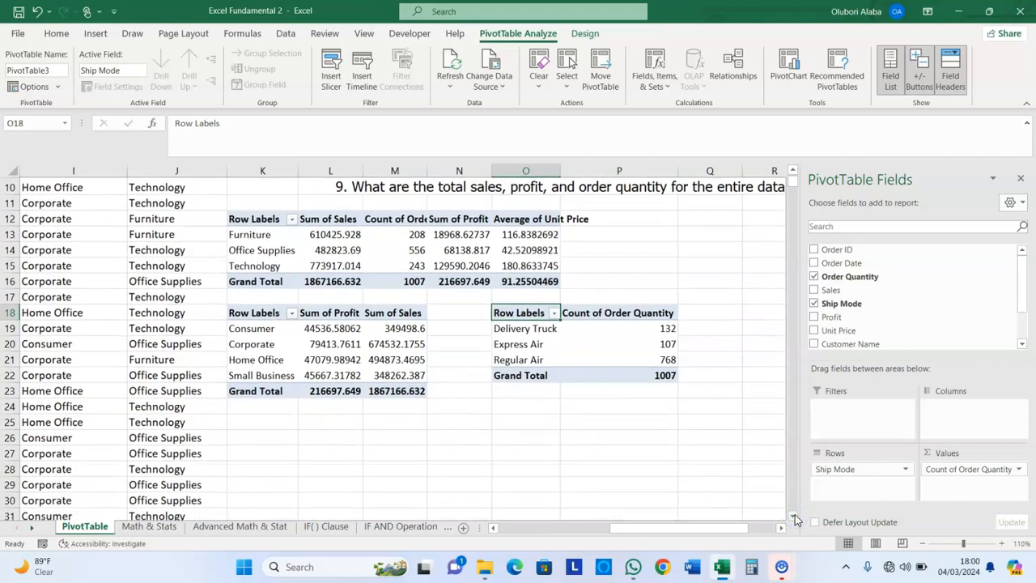
left_click(793, 520)
left_click(793, 520)
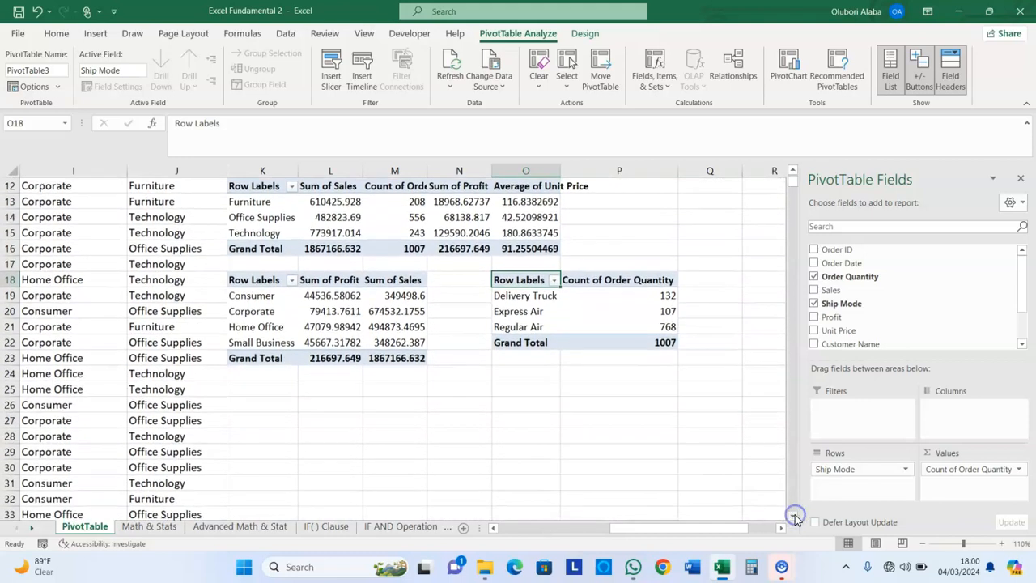
left_click(251, 394)
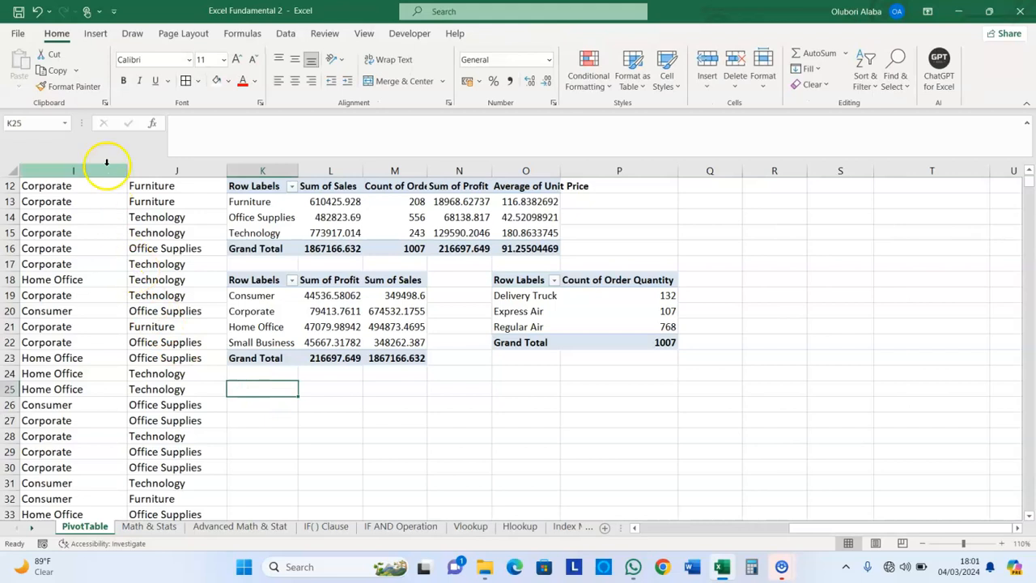
left_click(91, 35)
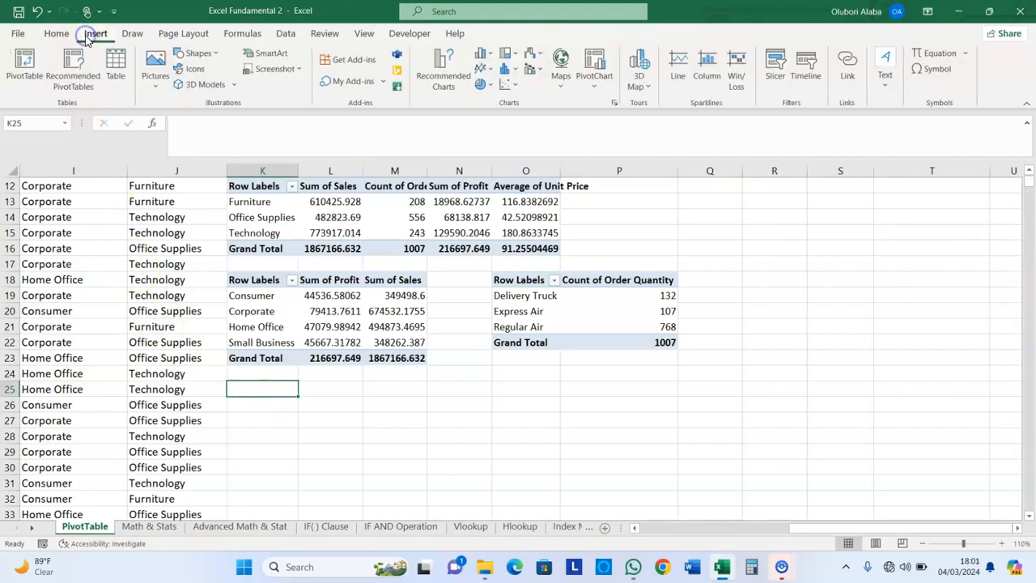
left_click(25, 64)
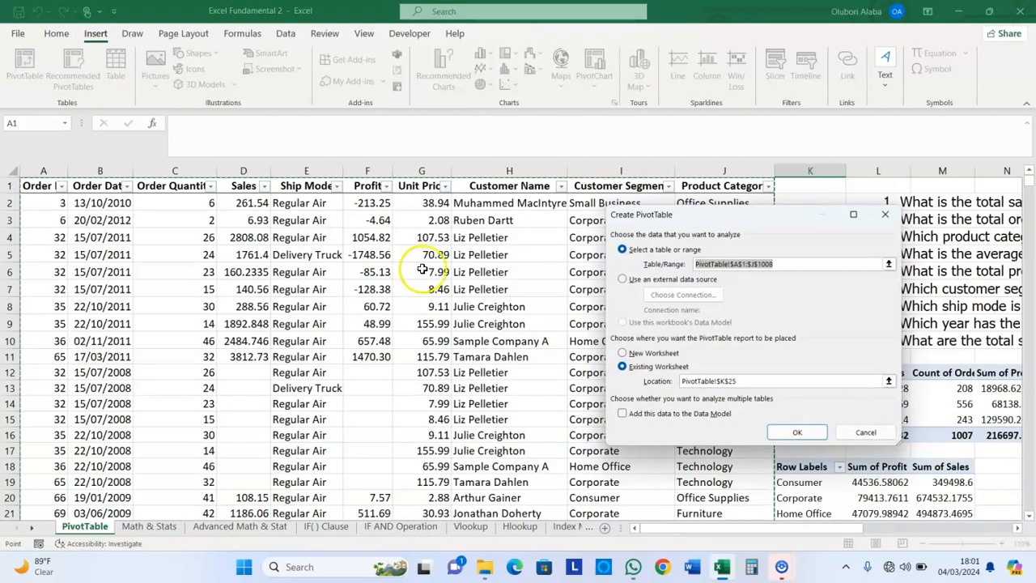
left_click(797, 431)
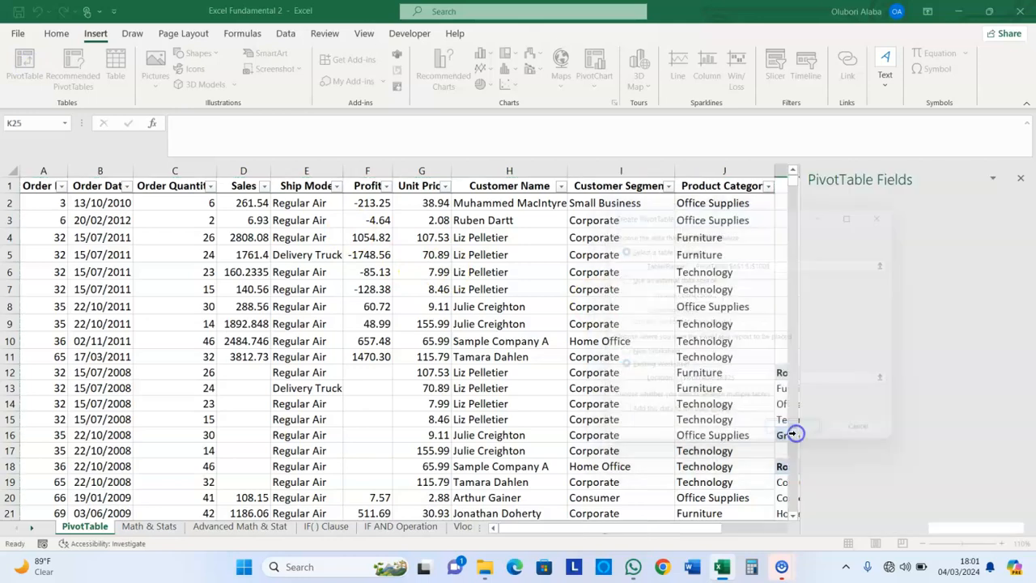
Add Order Date as the rows of the PivotTable at K25 and the sum of Order Quantity as its values.
left_click_drag(621, 527, 745, 525)
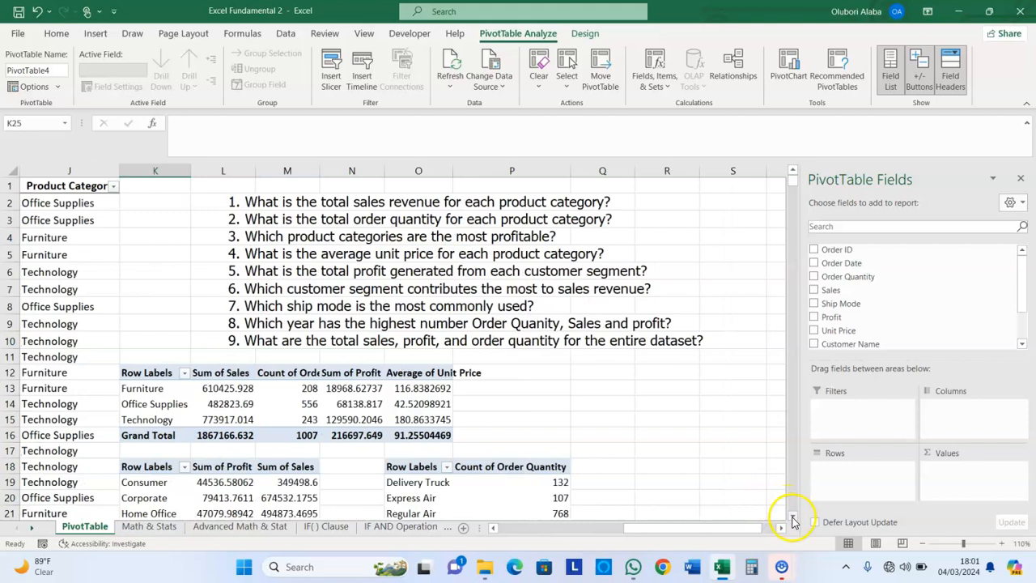
left_click(792, 516)
left_click(792, 516)
left_click(792, 516)
left_click(793, 517)
left_click(792, 517)
left_click(793, 517)
left_click(792, 516)
left_click(792, 516)
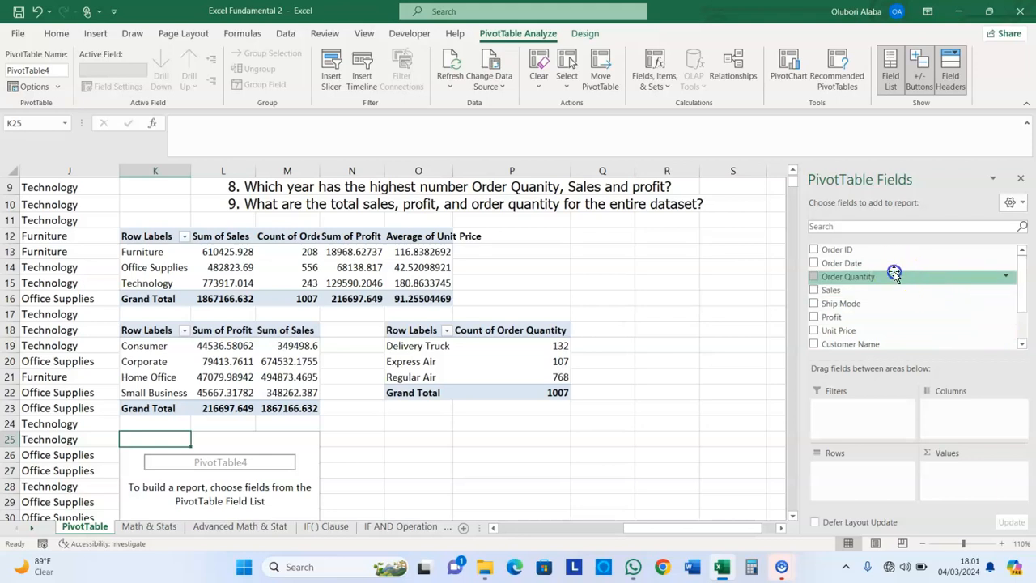
left_click_drag(886, 265, 850, 469)
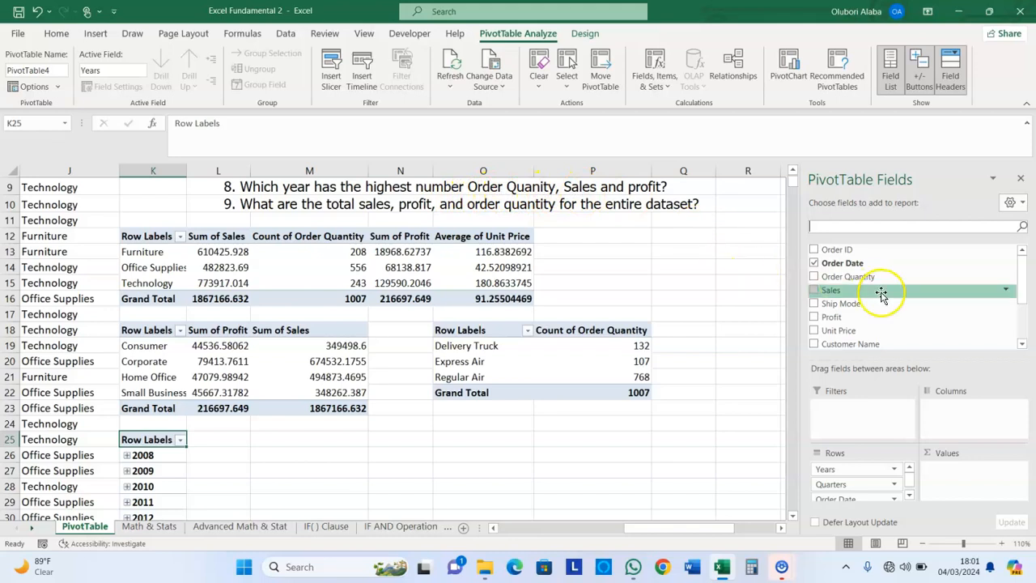
left_click_drag(862, 276, 958, 467)
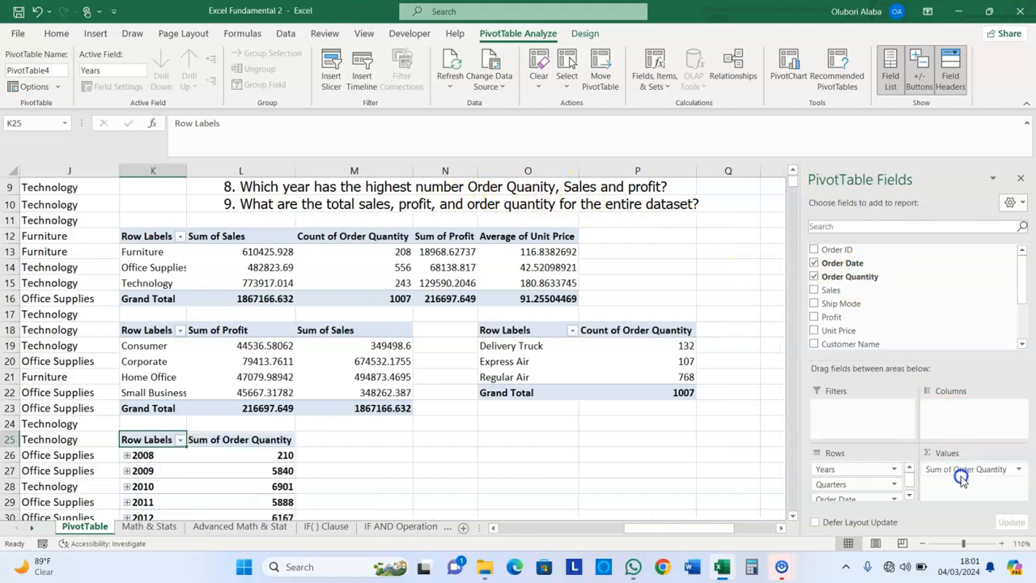
Summarize the Order Quantity value field by Count in the order date PivotTable.
left_click(1018, 471)
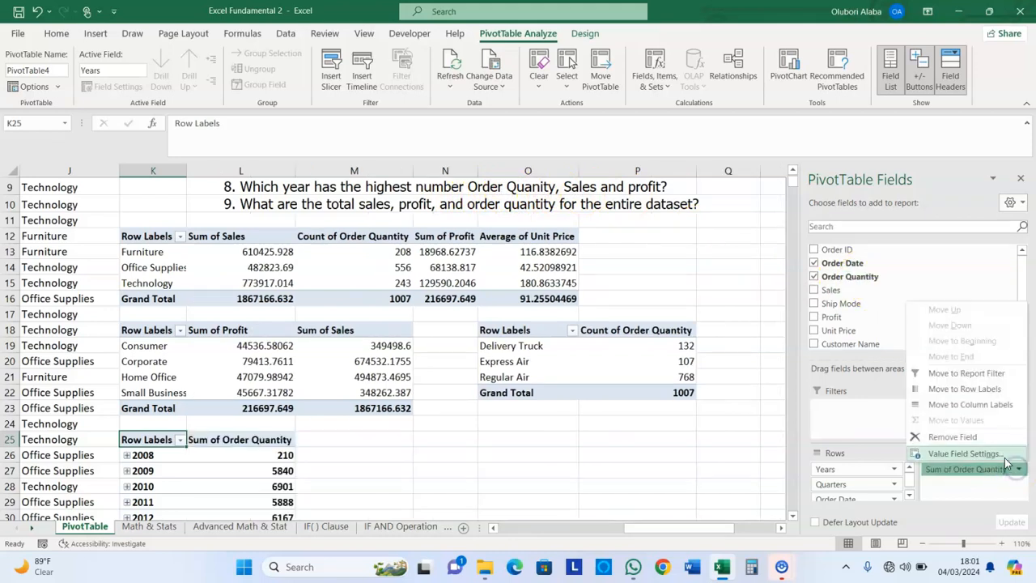
left_click(986, 454)
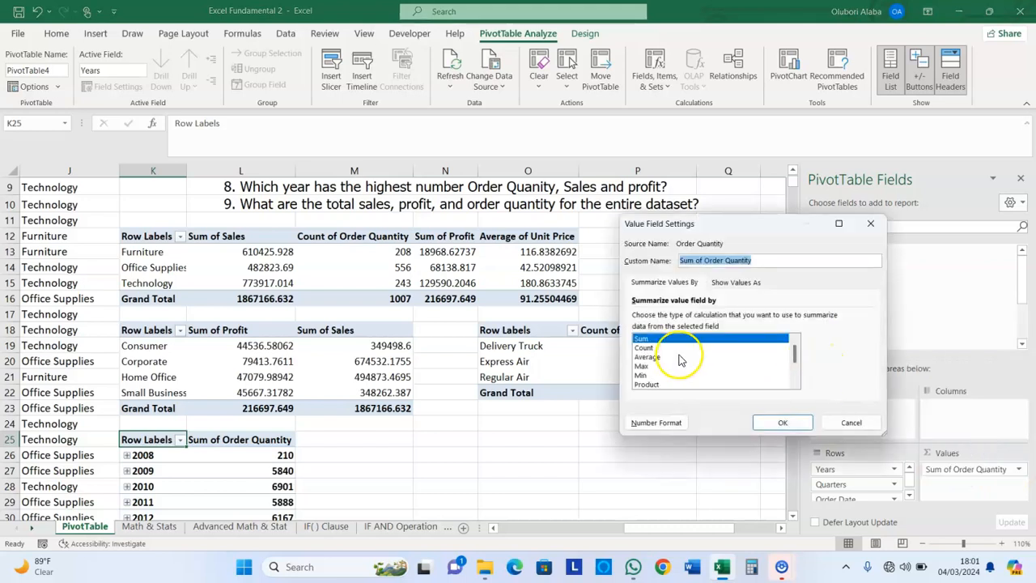
left_click(654, 348)
left_click(777, 422)
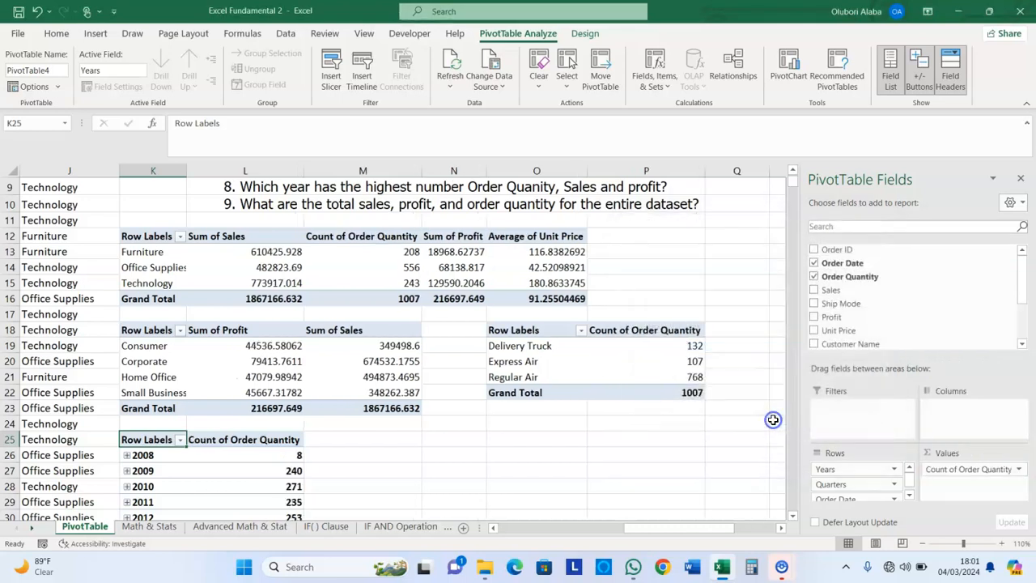
Add the sums of Sales and Profit to the order date PivotTable's values, below the count of Order Quantity.
left_click(825, 293)
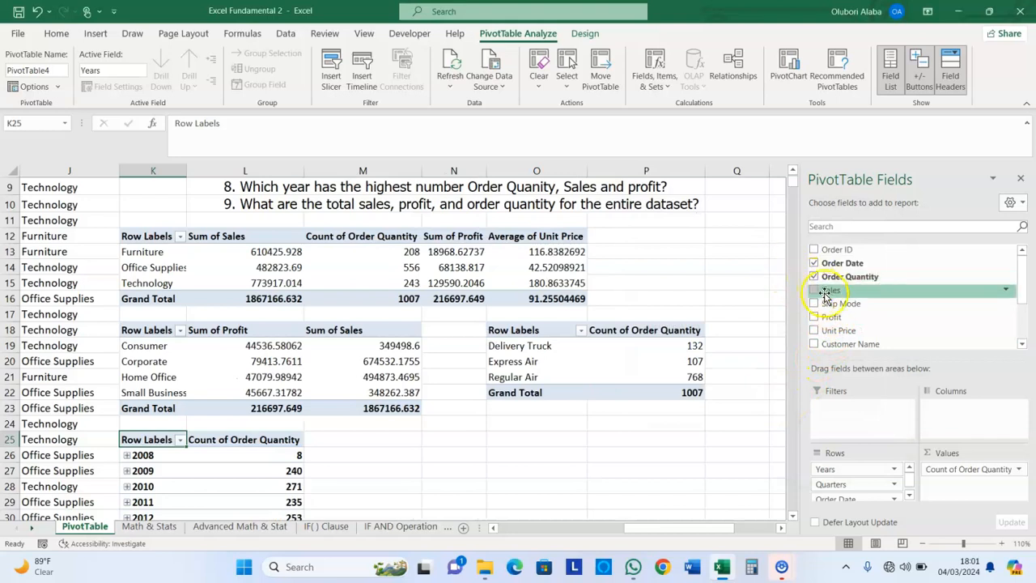
left_click_drag(830, 293, 876, 380)
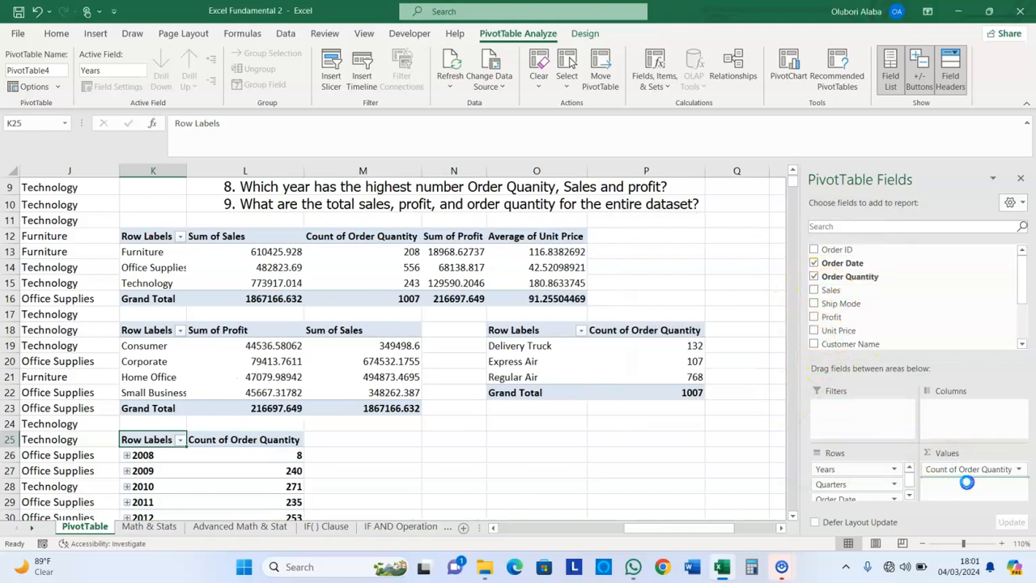
left_click_drag(966, 481, 966, 484)
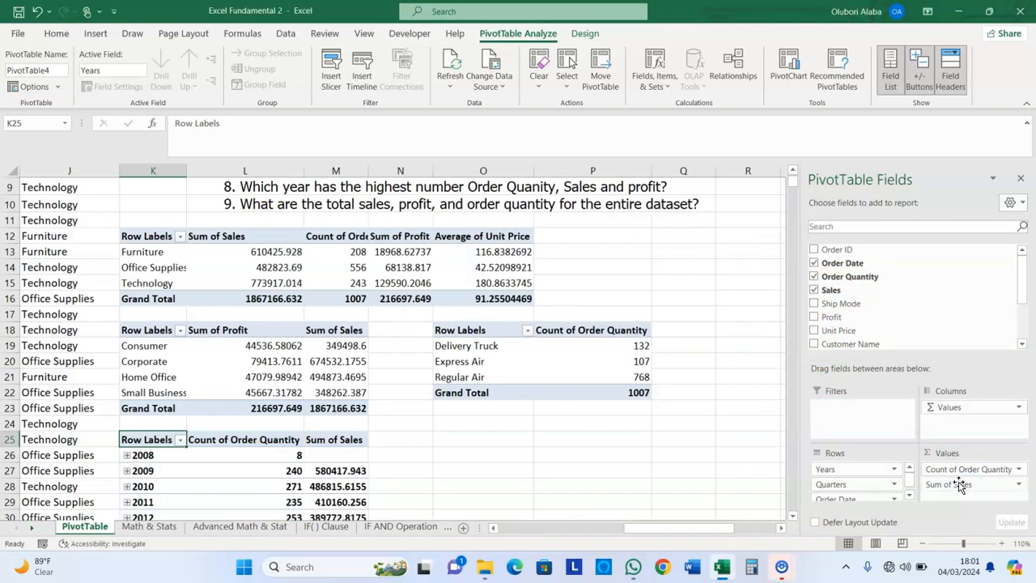
left_click(823, 307)
left_click_drag(823, 308, 919, 454)
left_click_drag(943, 488, 944, 488)
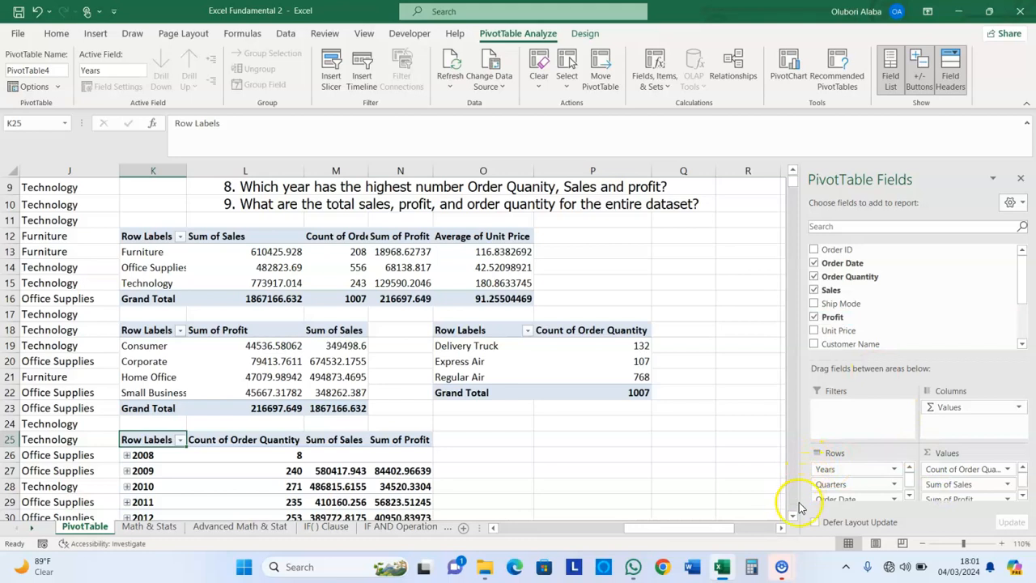
Compare the order quantity count, sales and profit of each year in the PivotTable at K25 to answer question 8.
left_click_drag(792, 520, 792, 520)
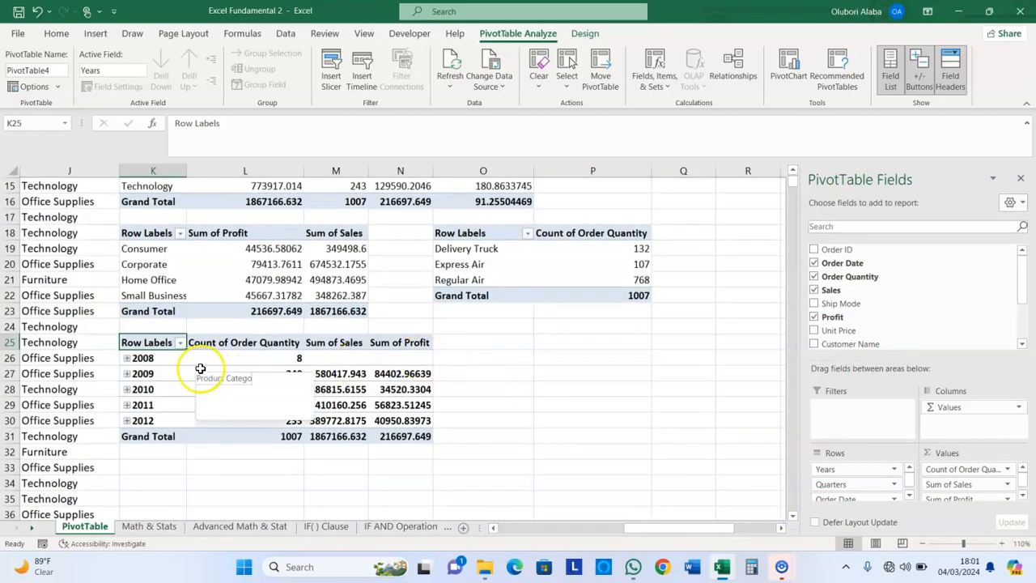
mouse_move(281, 360)
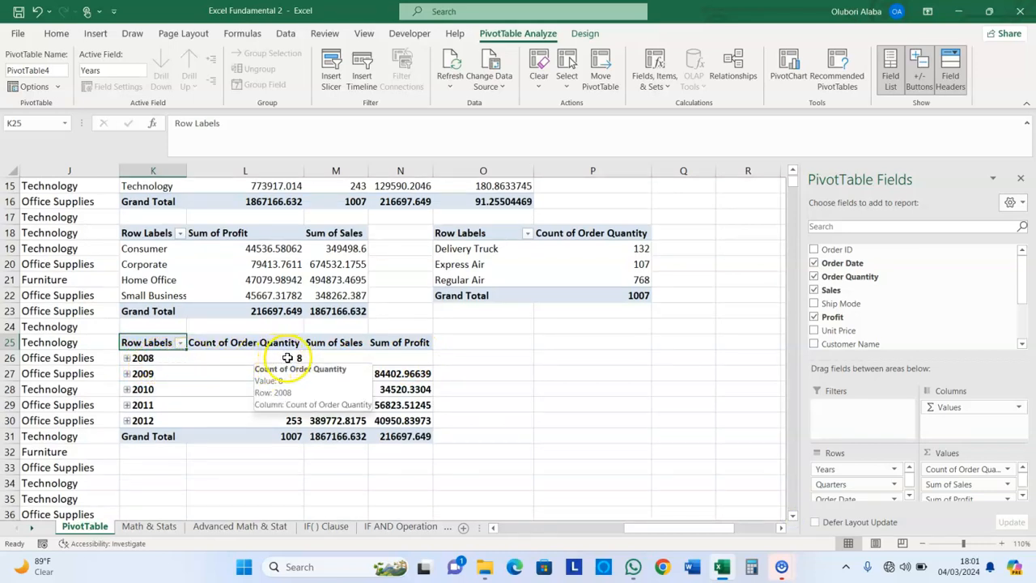
mouse_move(389, 358)
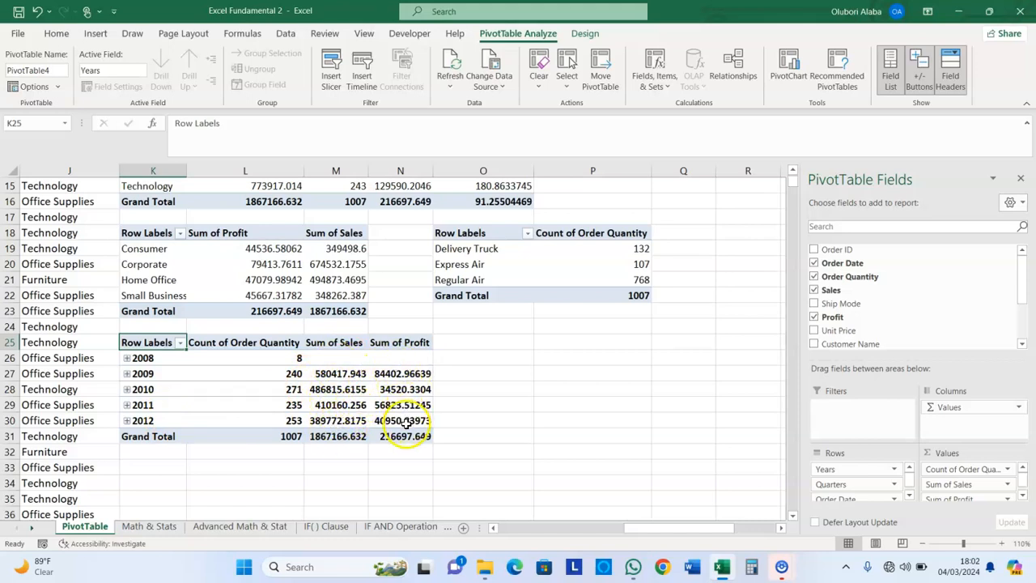
mouse_move(298, 410)
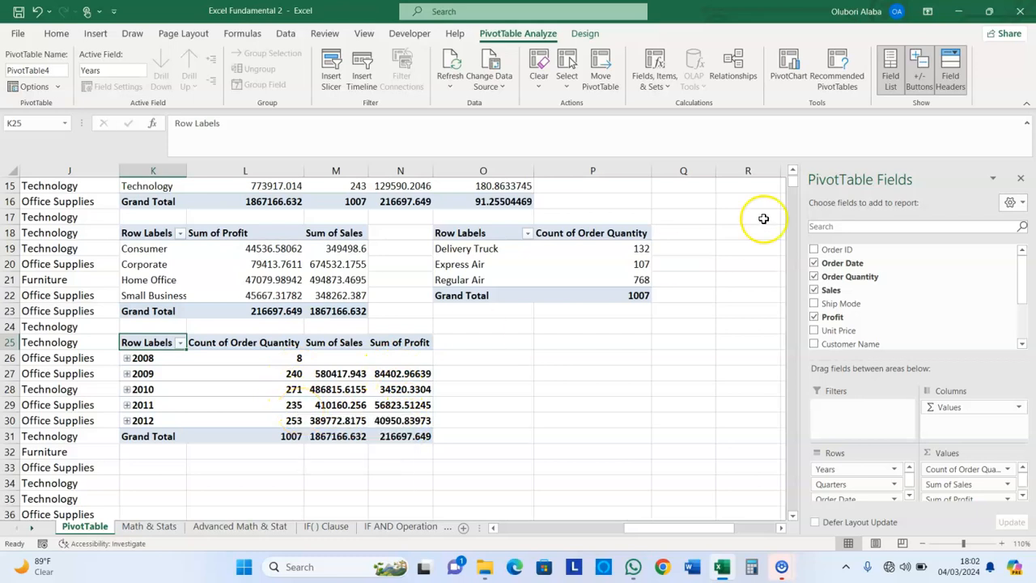
Return to the question list above the PivotTables and read question 9 about the totals for the entire dataset.
left_click(793, 171)
left_click(793, 171)
left_click(793, 170)
left_click(793, 171)
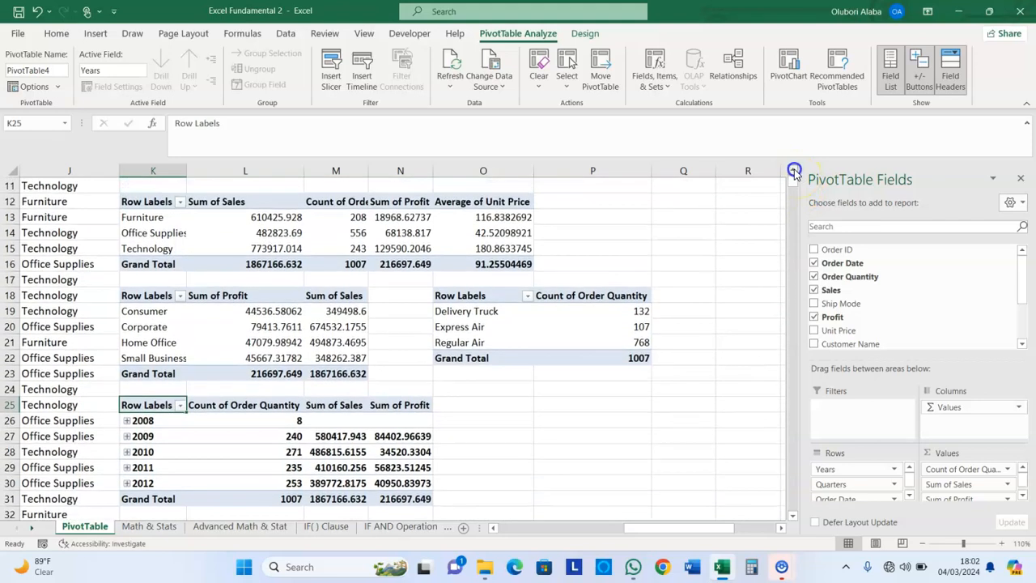
left_click(793, 170)
left_click(793, 170)
left_click(793, 171)
left_click(793, 171)
left_click(793, 171)
left_click(793, 170)
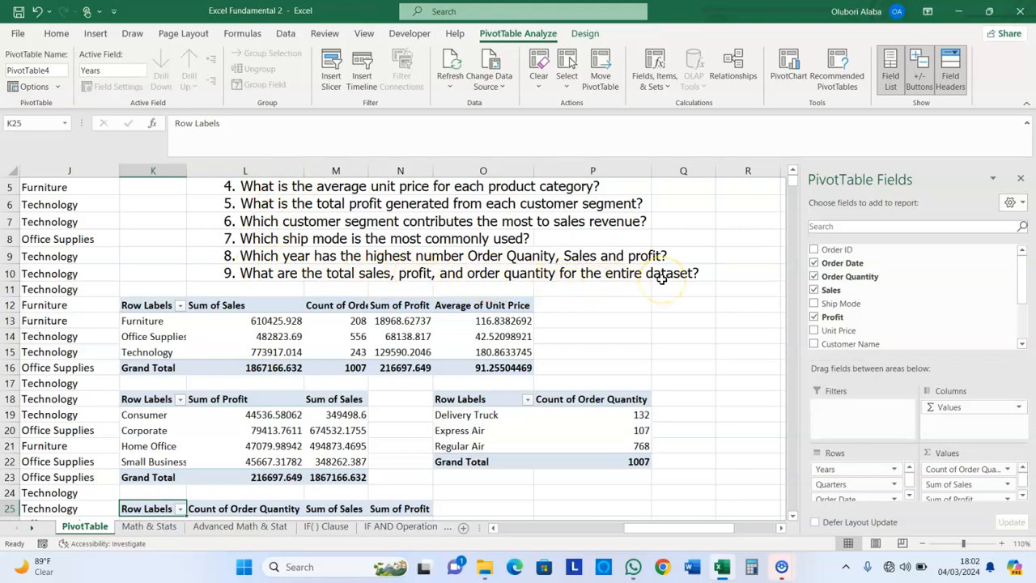
Examine the grand totals of sales, order quantity and profit in the product category PivotTable to answer question 9.
left_click(792, 518)
left_click(792, 518)
left_click(793, 518)
left_click(792, 518)
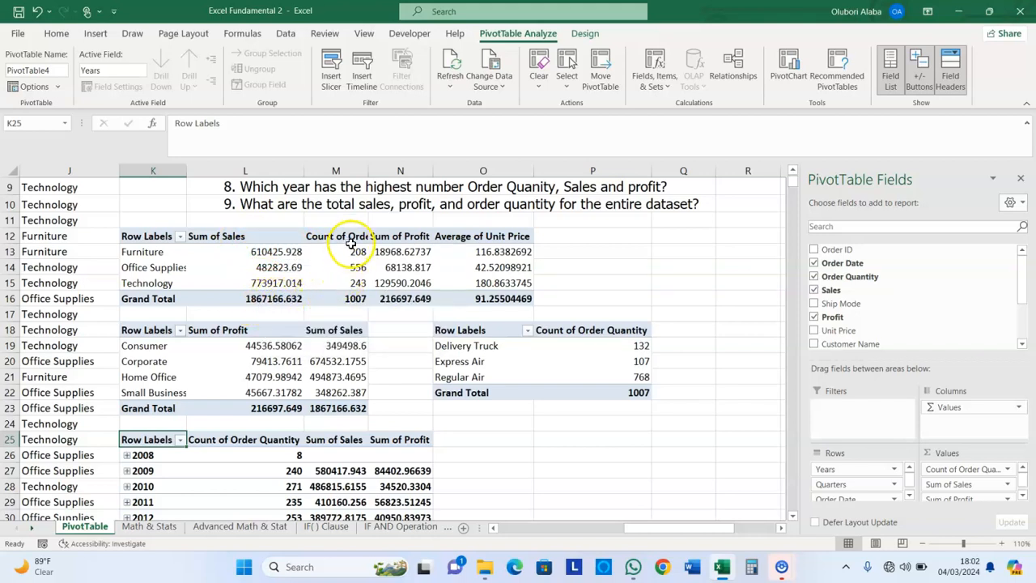
mouse_move(354, 301)
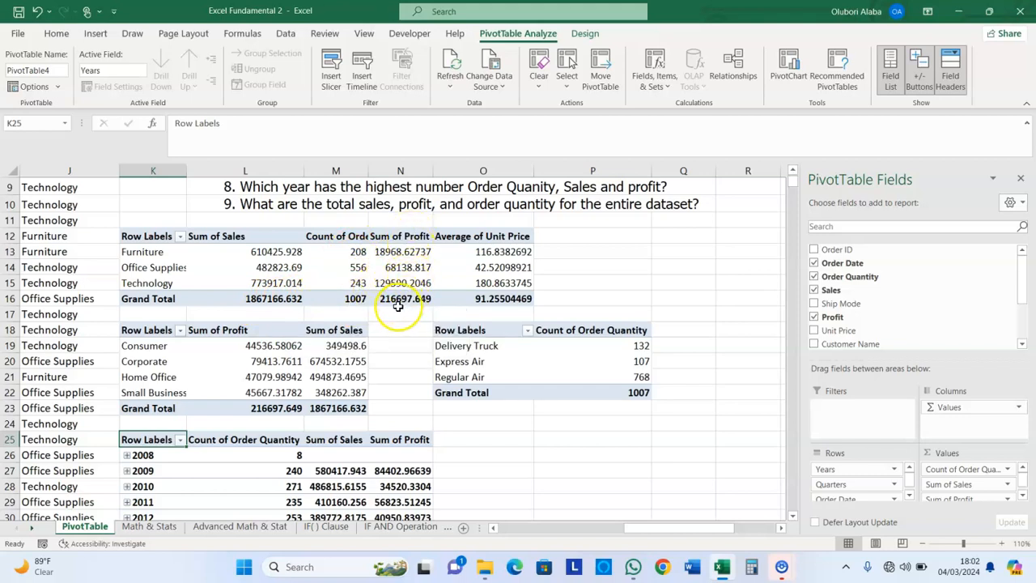
mouse_move(388, 301)
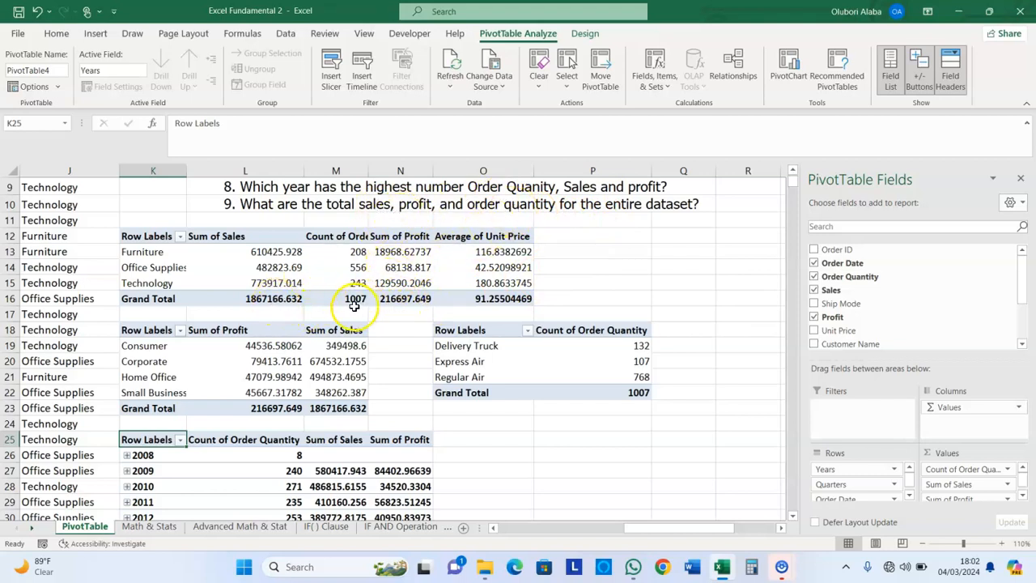
Select empty cell Q22 outside the PivotTables and look over all four tables together.
left_click(686, 395)
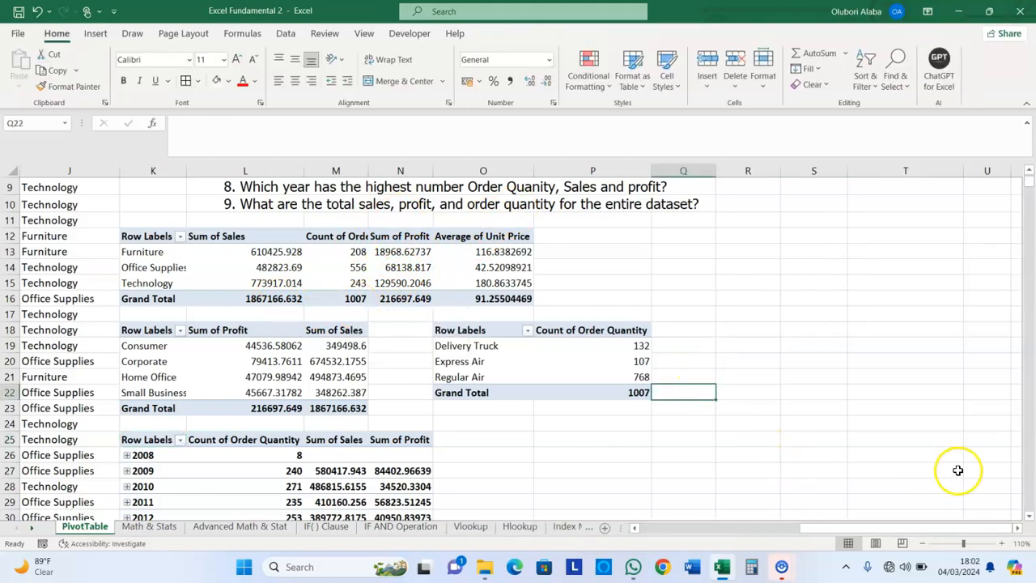
left_click(1029, 515)
left_click(1029, 516)
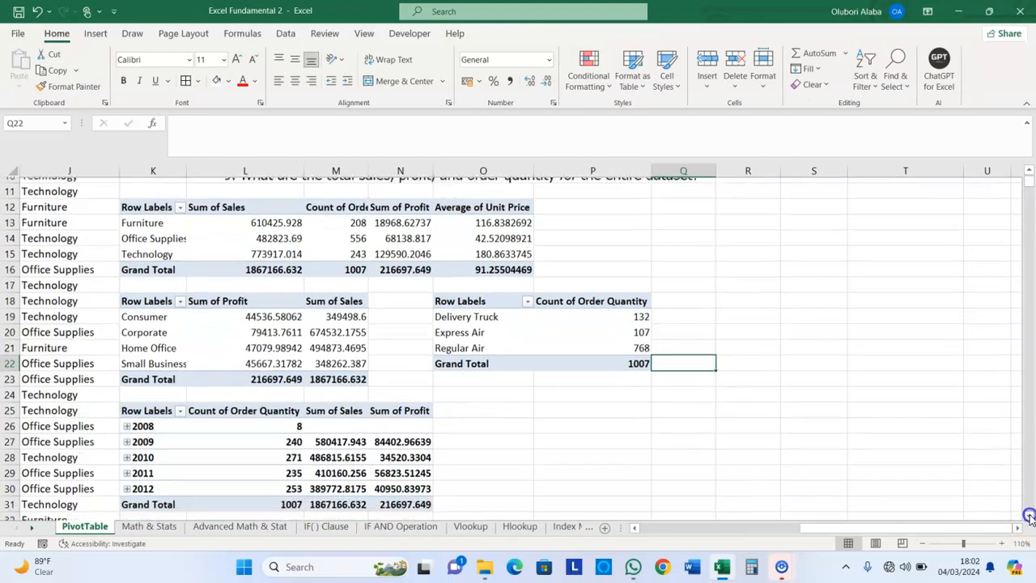